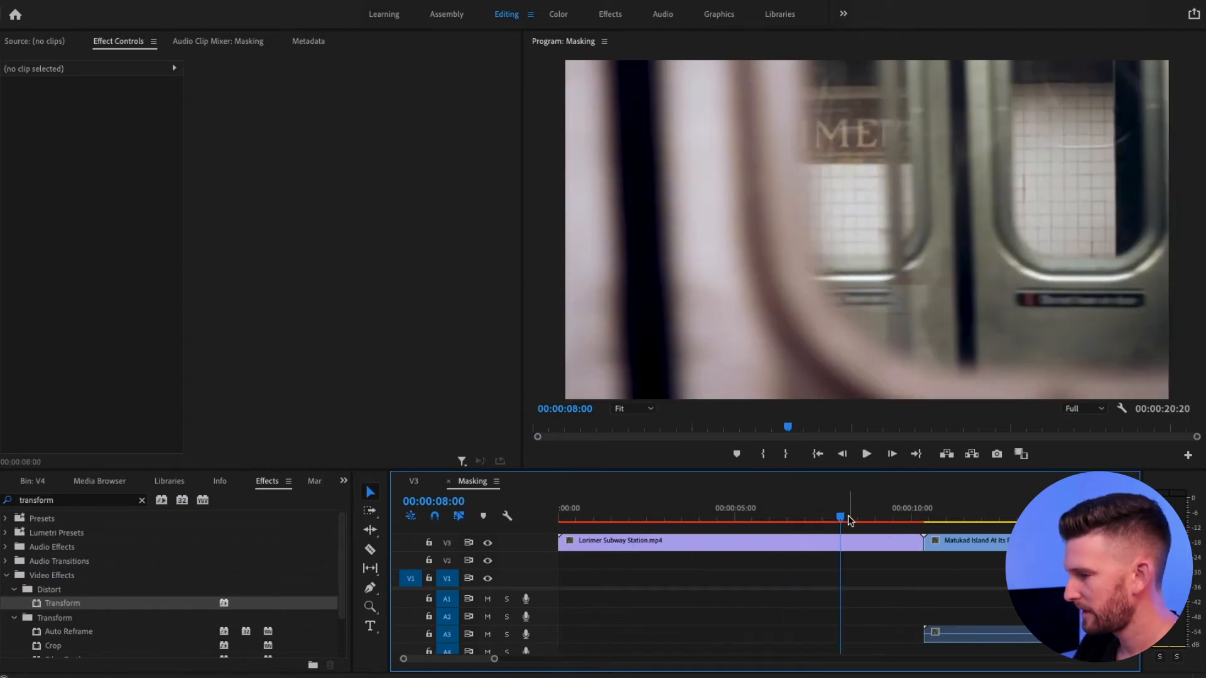
Step: Move the Lorimer Subway Station clip from track V3 down to track V1
{"action": "key", "text": "minus"}
{"action": "mouse_move", "coordinate": [747, 513]}
{"action": "left_mouse_down"}
{"action": "mouse_move", "coordinate": [758, 515]}
{"action": "mouse_move", "coordinate": [730, 515]}
{"action": "mouse_move", "coordinate": [765, 516]}
{"action": "left_mouse_up"}
{"action": "left_click_drag", "start_coordinate": [694, 548], "coordinate": [685, 581]}
Step: Preview the subway clip and locate the frames around 00:00:07:15 where the passing train window enters the picture
{"action": "left_click", "coordinate": [646, 514]}
{"action": "left_click_drag", "start_coordinate": [647, 510], "coordinate": [675, 513]}
{"action": "key", "text": "space"}
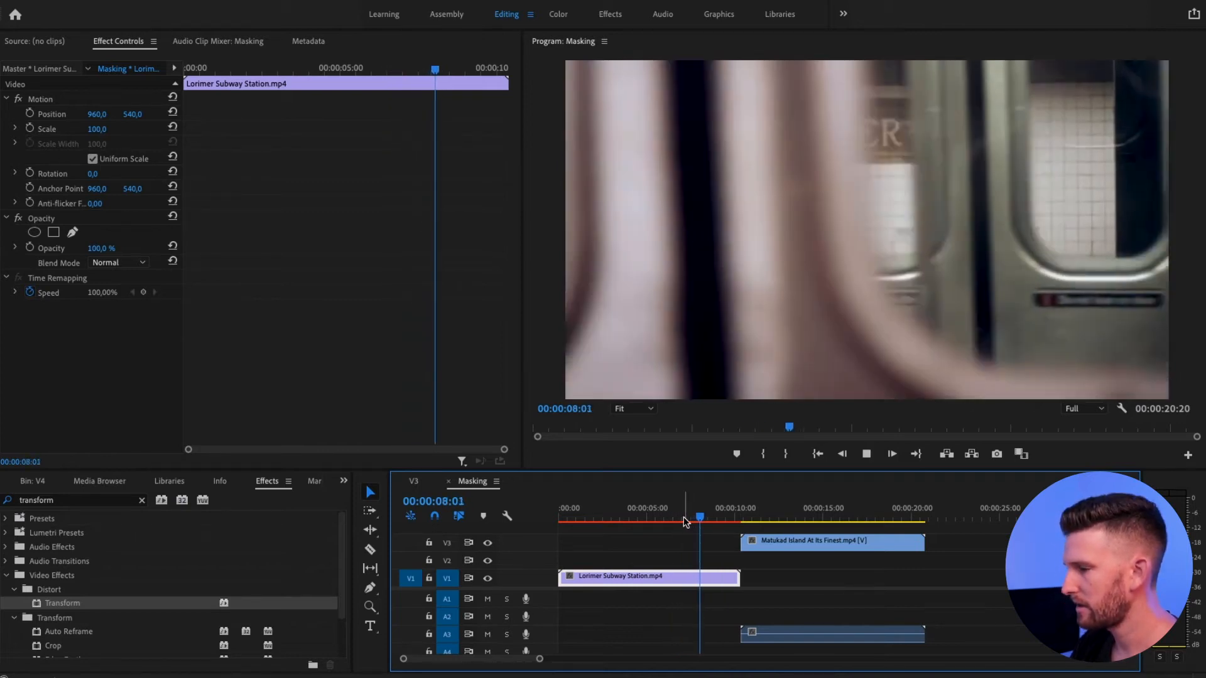
{"action": "left_click_drag", "start_coordinate": [683, 517], "coordinate": [693, 519]}
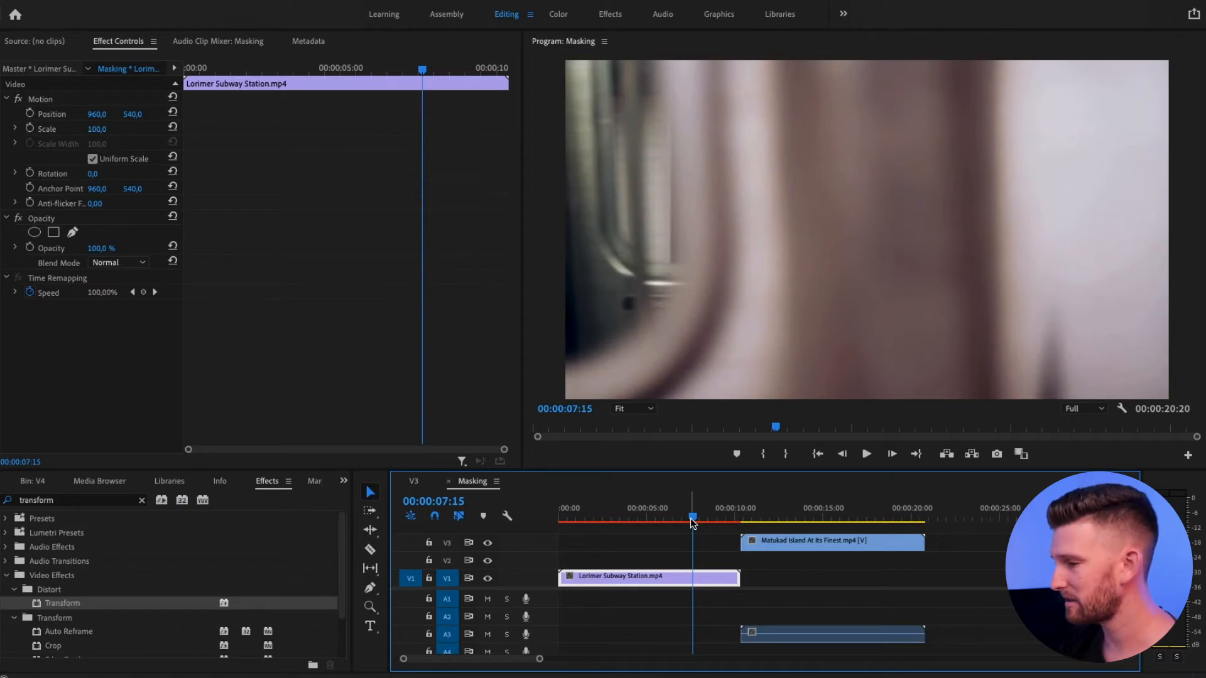
{"action": "left_click_drag", "start_coordinate": [692, 517], "coordinate": [694, 516]}
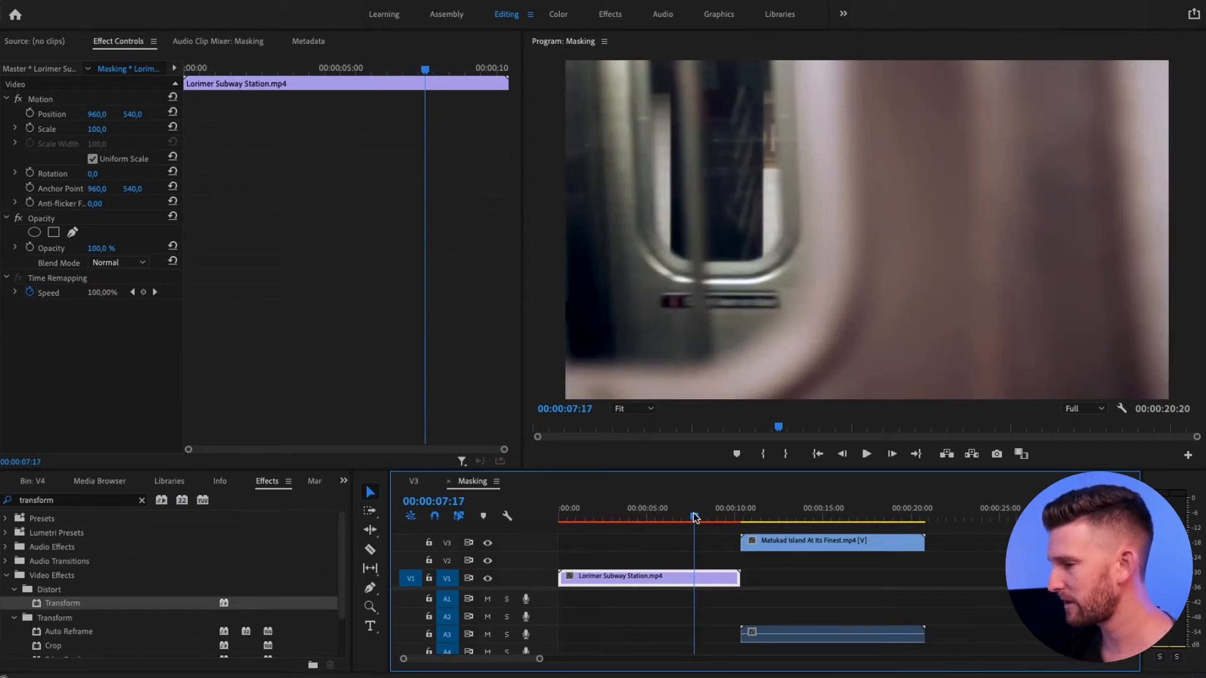
Step: Enlarge the subway clip to a scale of 110 and shift its vertical position to 594
{"action": "left_click", "coordinate": [107, 129]}
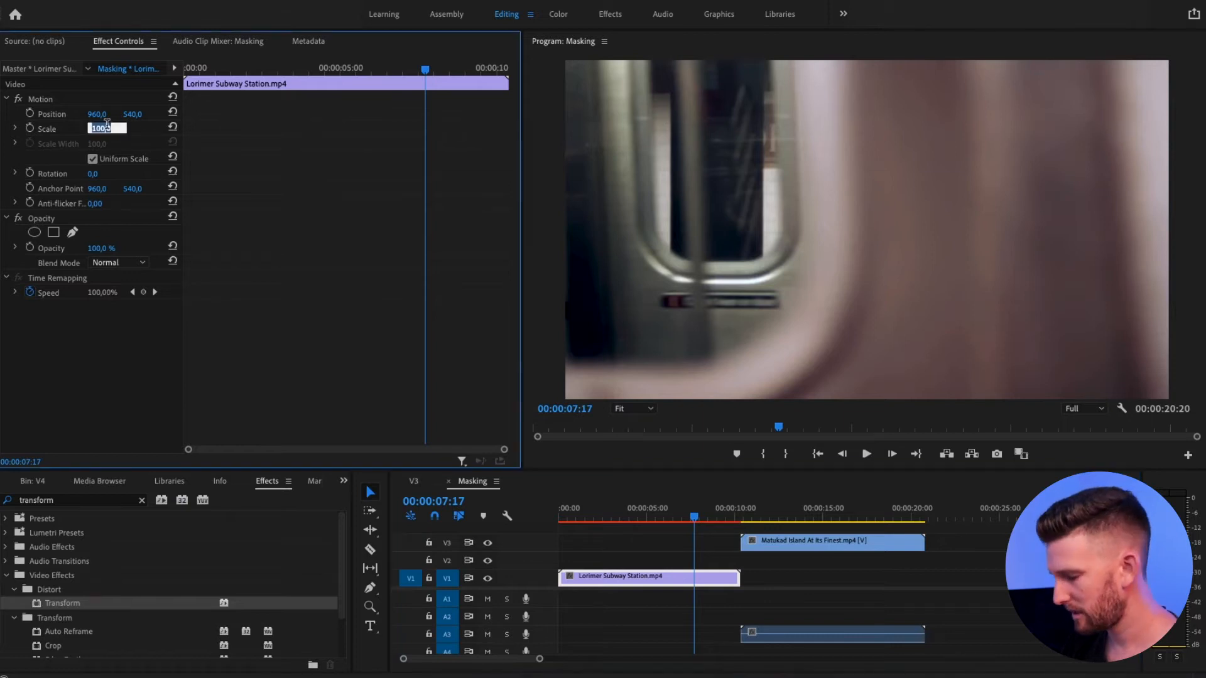
{"action": "type", "text": "100"}
{"action": "key", "text": "Return"}
{"action": "left_click", "coordinate": [105, 129]}
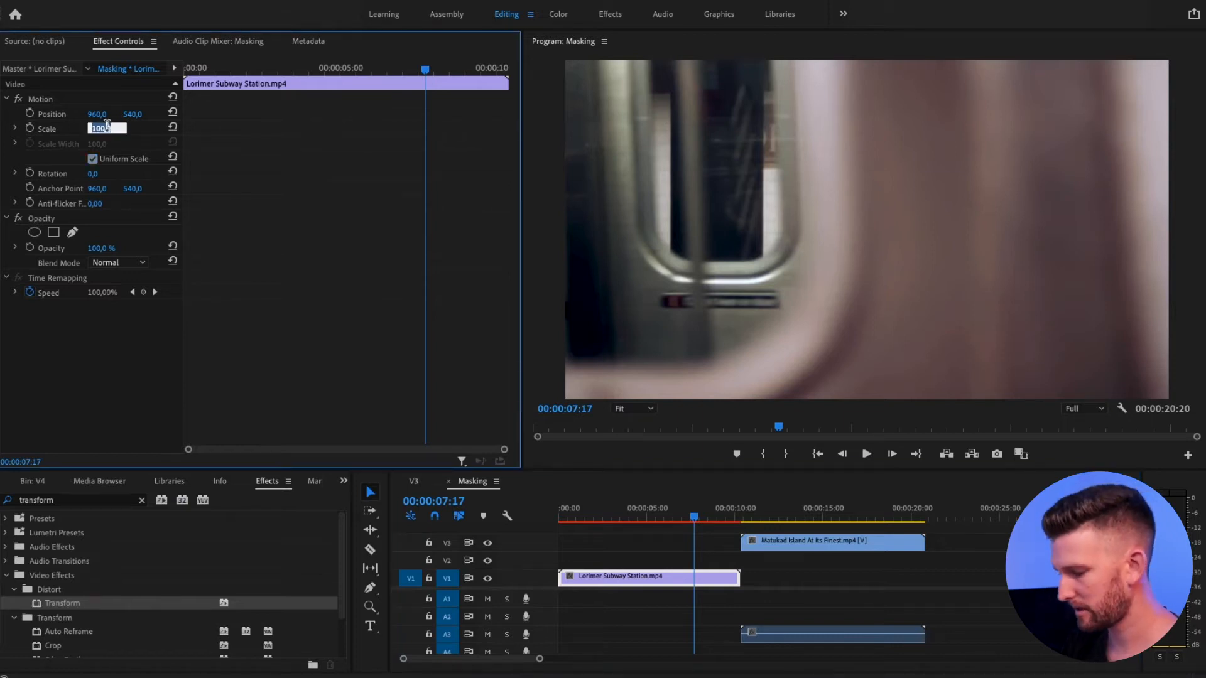
{"action": "type", "text": "110"}
{"action": "key", "text": "Return"}
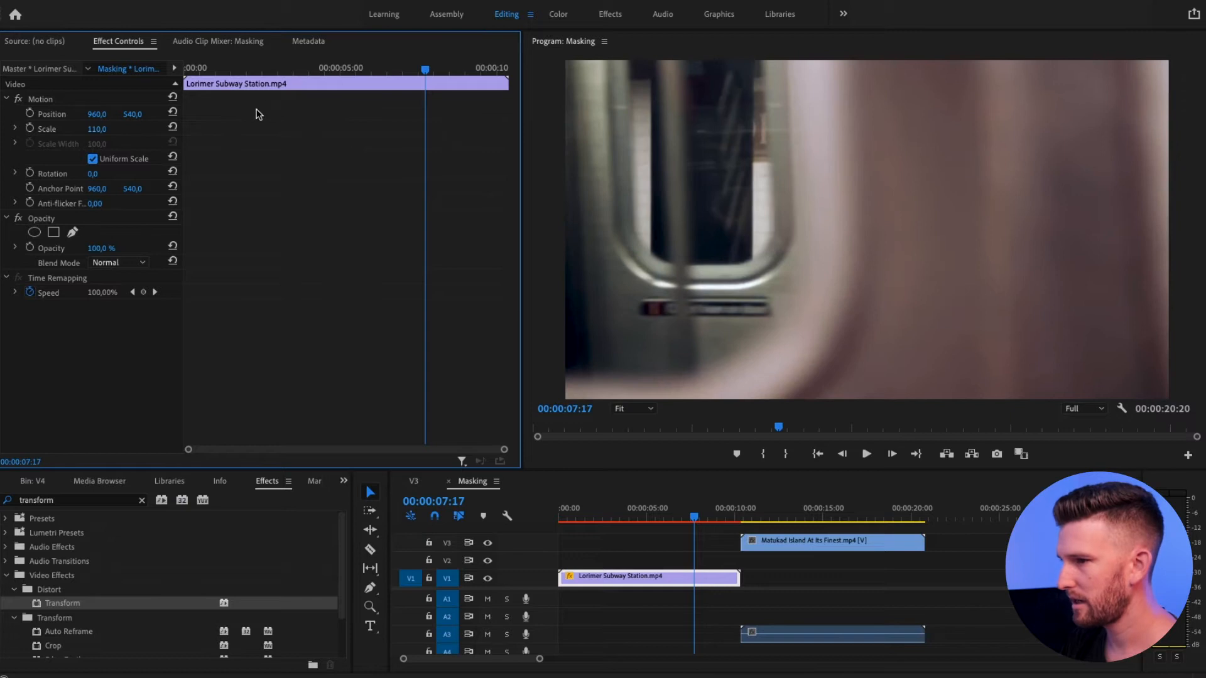
{"action": "left_click_drag", "start_coordinate": [132, 114], "coordinate": [166, 113]}
Step: Set the subway clip's scale to 115 and its vertical position to 620
{"action": "left_click", "coordinate": [97, 129]}
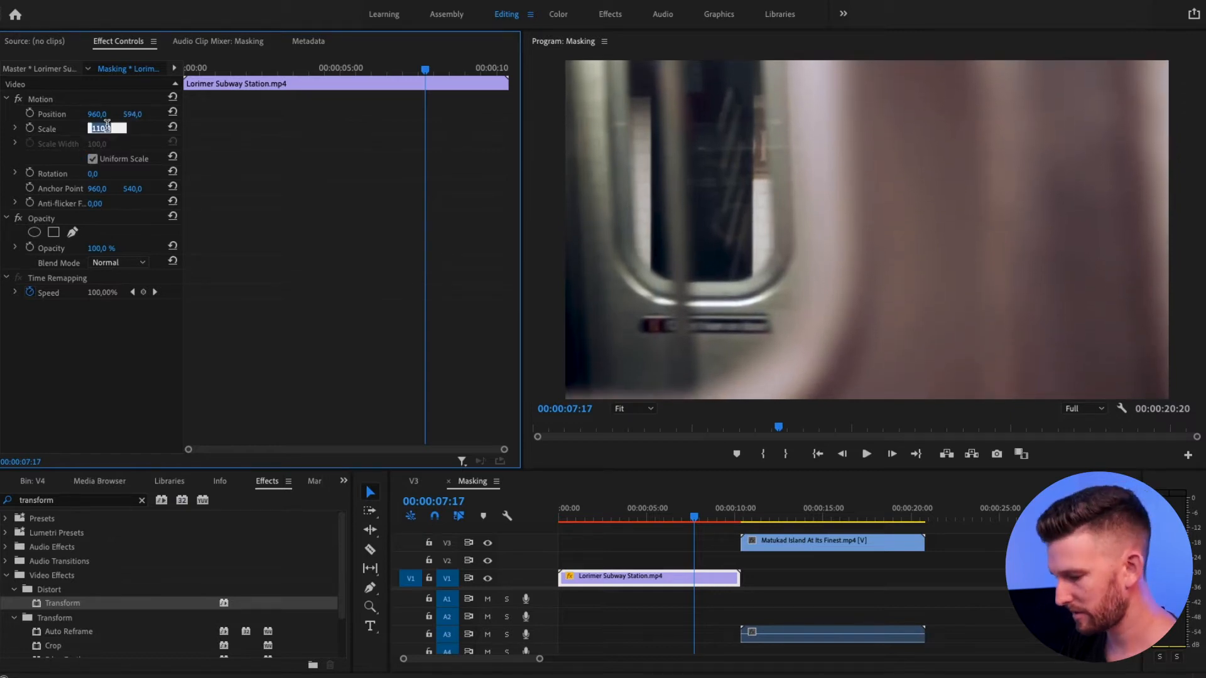
{"action": "type", "text": "115"}
{"action": "key", "text": "Return"}
{"action": "left_click_drag", "start_coordinate": [132, 115], "coordinate": [149, 115]}
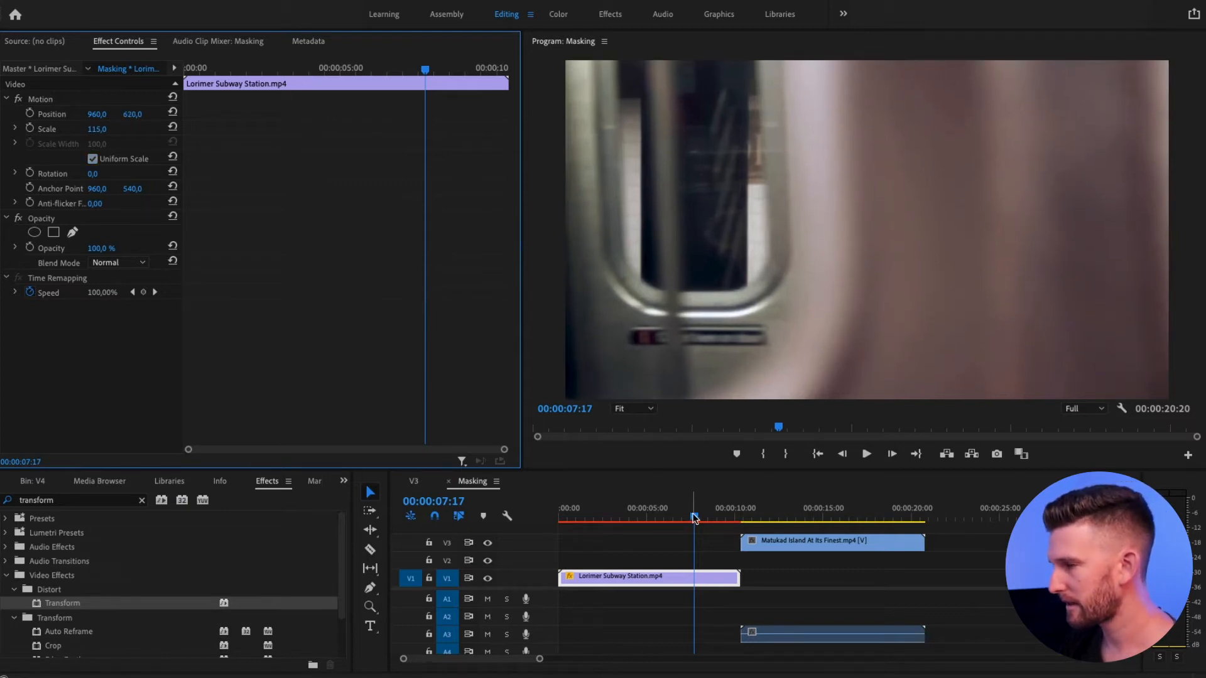
Step: Examine the subway clip frame by frame from about 00:00:07:14 to 00:00:07:21 to see how the window crosses the frame
{"action": "left_click_drag", "start_coordinate": [694, 516], "coordinate": [692, 514]}
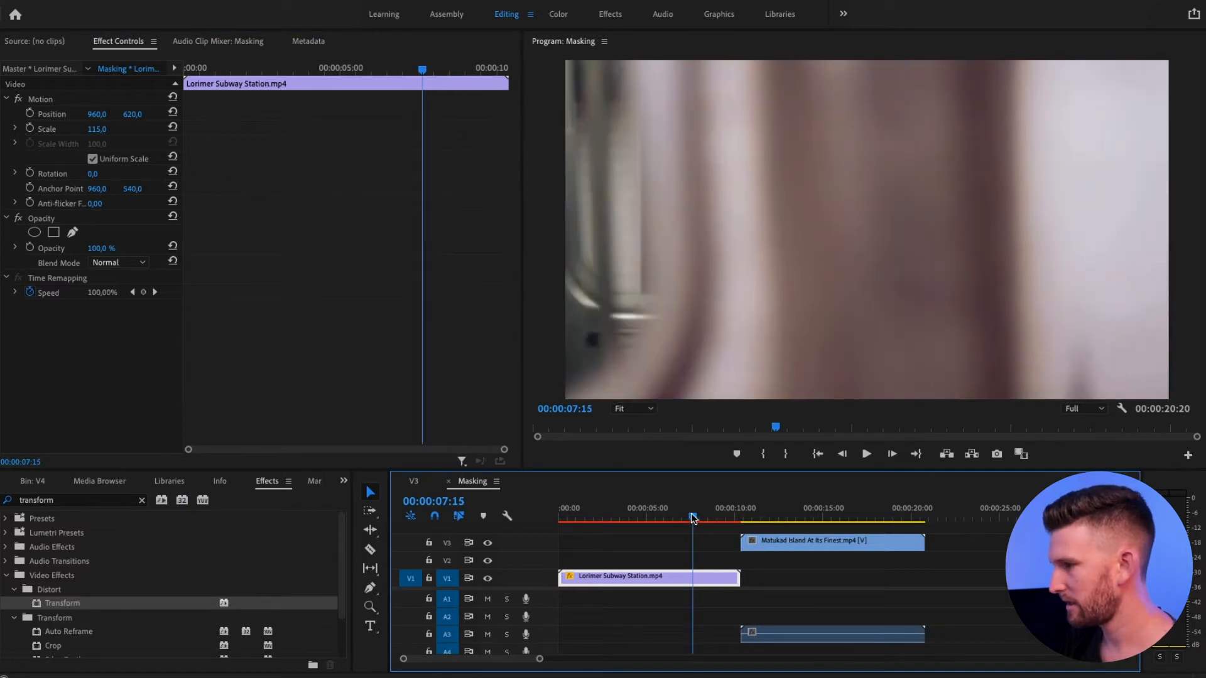
{"action": "key", "text": "Right"}
{"action": "key", "text": "Right"}
{"action": "key", "text": "Right"}
{"action": "key", "text": "Right"}
{"action": "key", "text": "Right"}
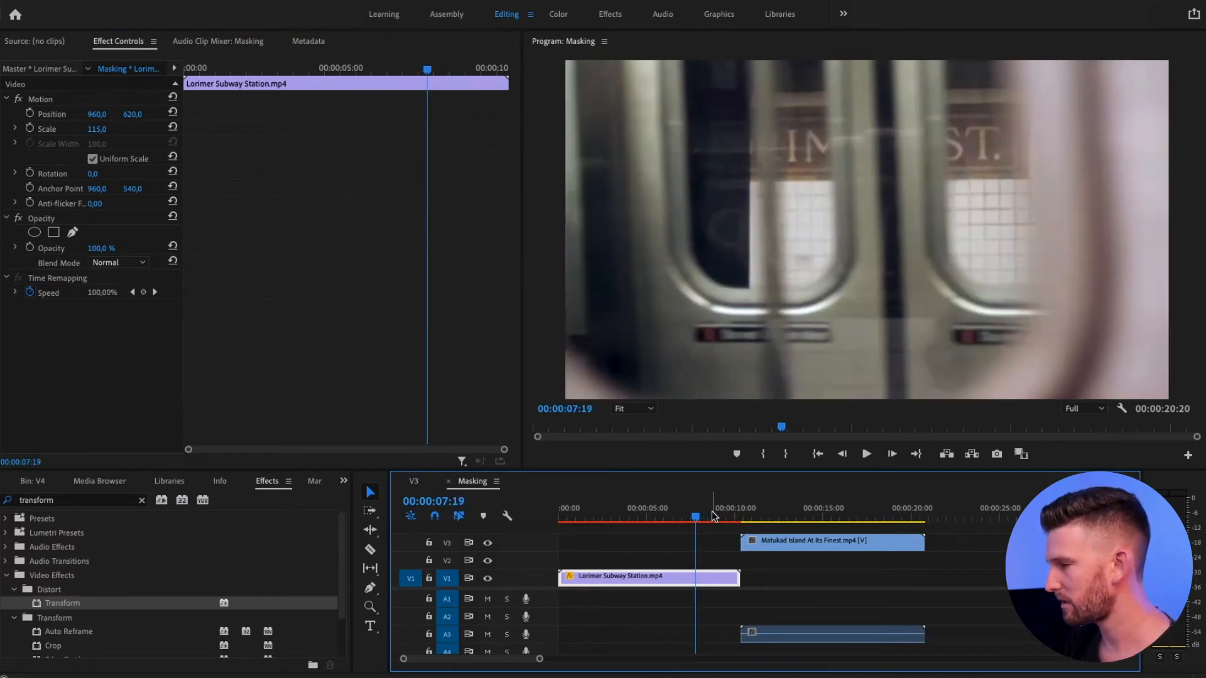
{"action": "key", "text": "Right"}
{"action": "key", "text": "Right"}
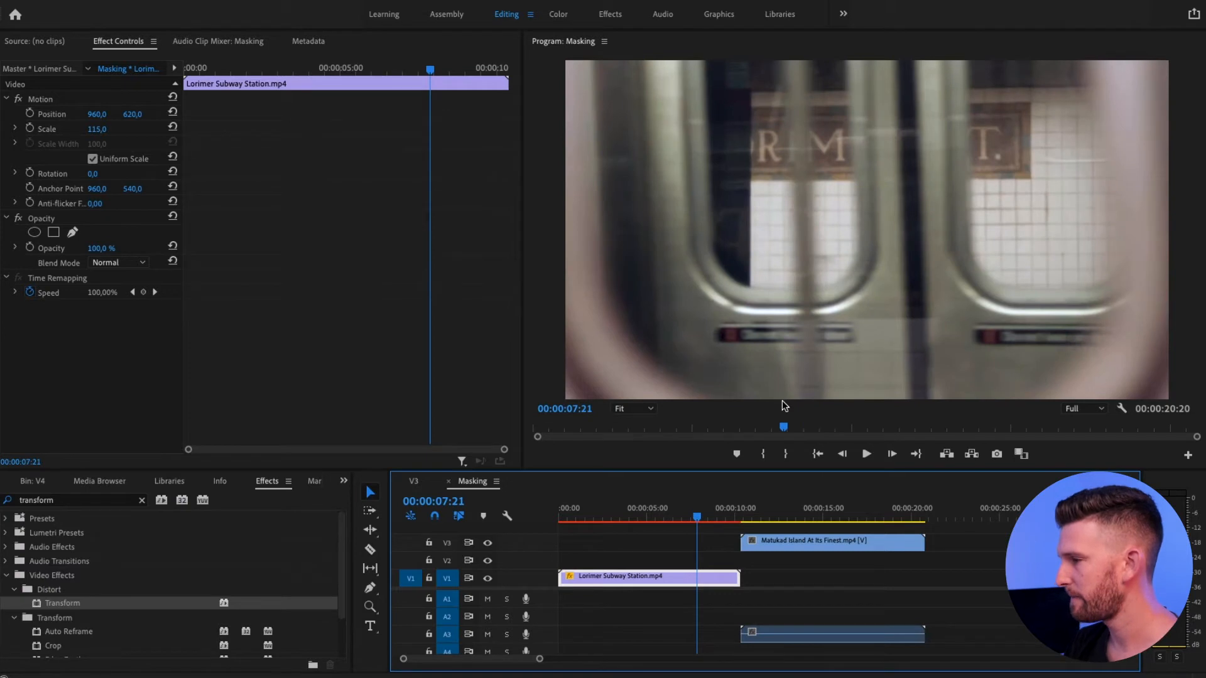
{"action": "key", "text": "Left"}
{"action": "key", "text": "Left"}
{"action": "key", "text": "Left"}
{"action": "key", "text": "Left"}
{"action": "key", "text": "Left"}
{"action": "key", "text": "Left"}
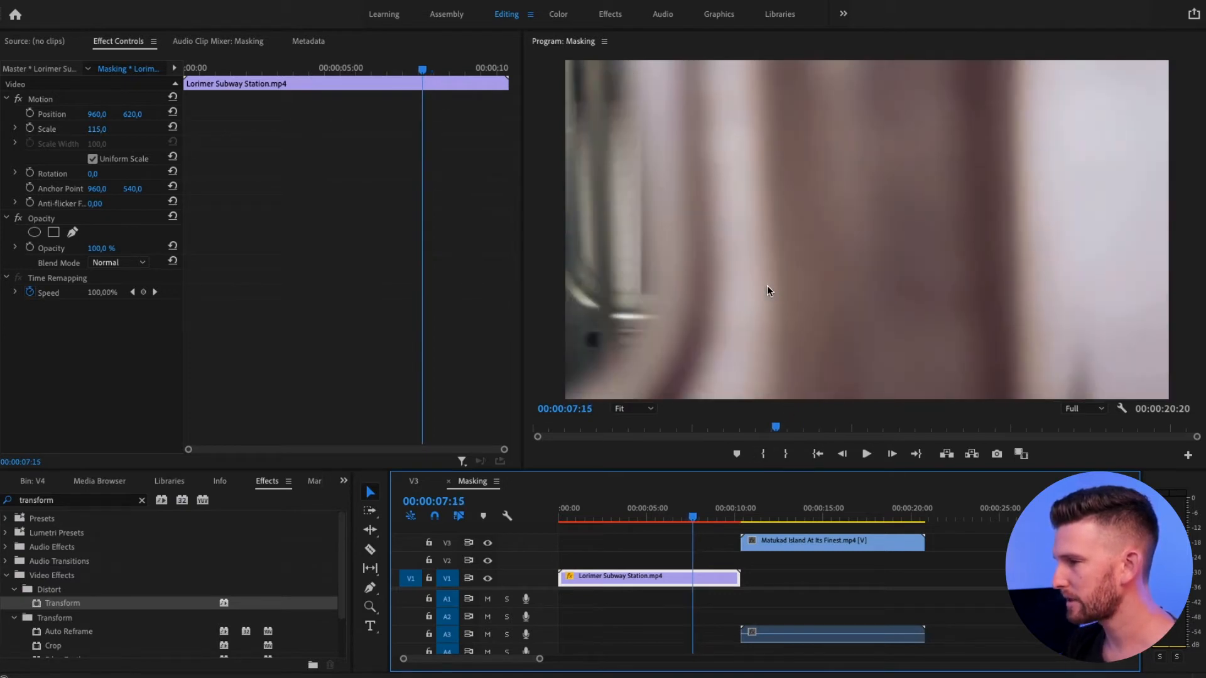
{"action": "key", "text": "Right"}
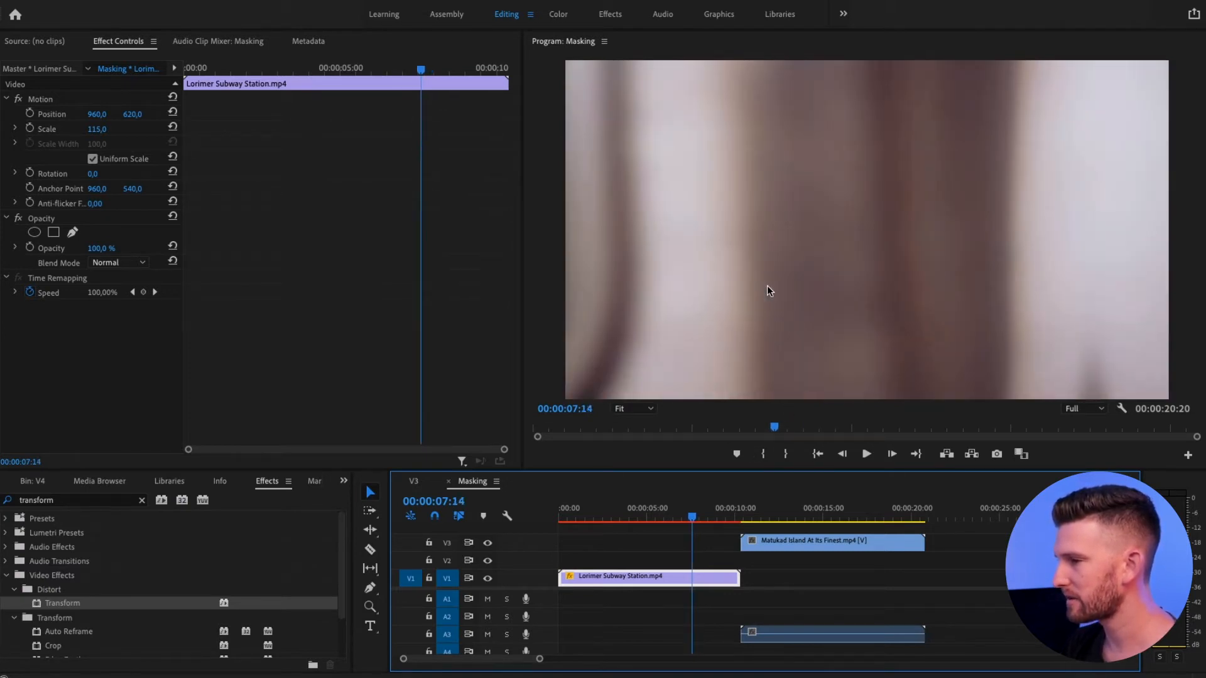
{"action": "key", "text": "Right"}
{"action": "key", "text": "Right"}
{"action": "key", "text": "Right"}
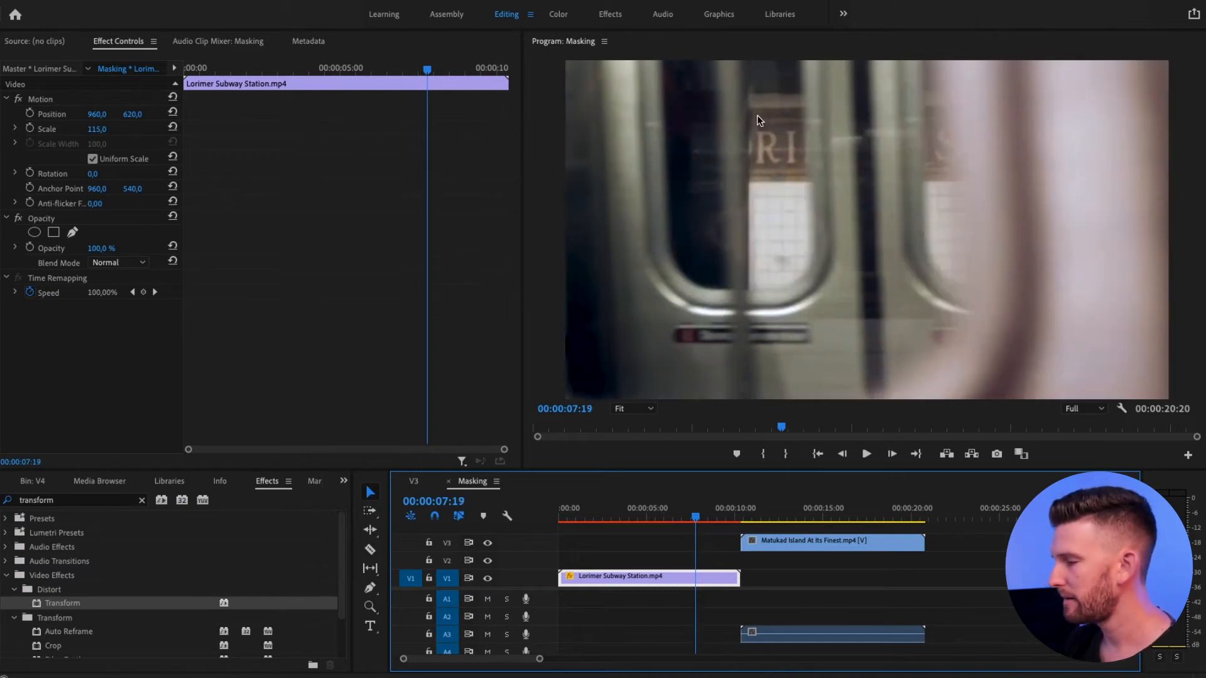
Step: Check the Matukad Island clip and return the playhead to the first window frame at 00:00:07:15
{"action": "left_click", "coordinate": [785, 518]}
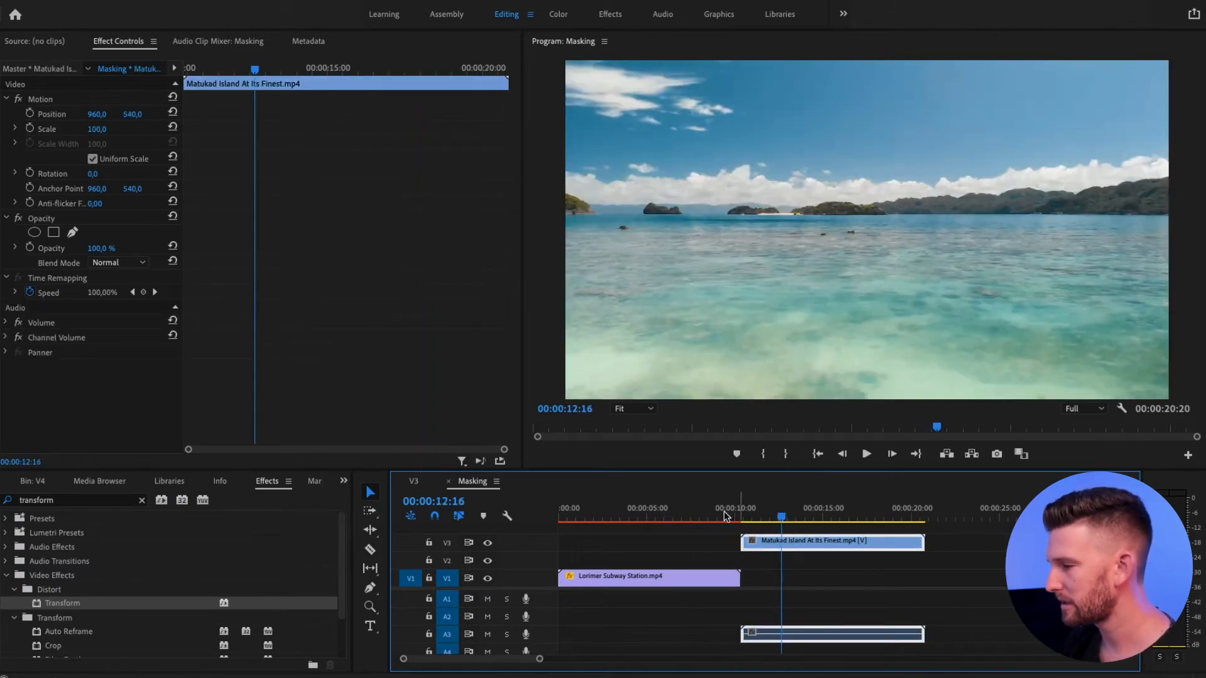
{"action": "left_click", "coordinate": [700, 515]}
{"action": "left_click_drag", "start_coordinate": [700, 516], "coordinate": [694, 516]}
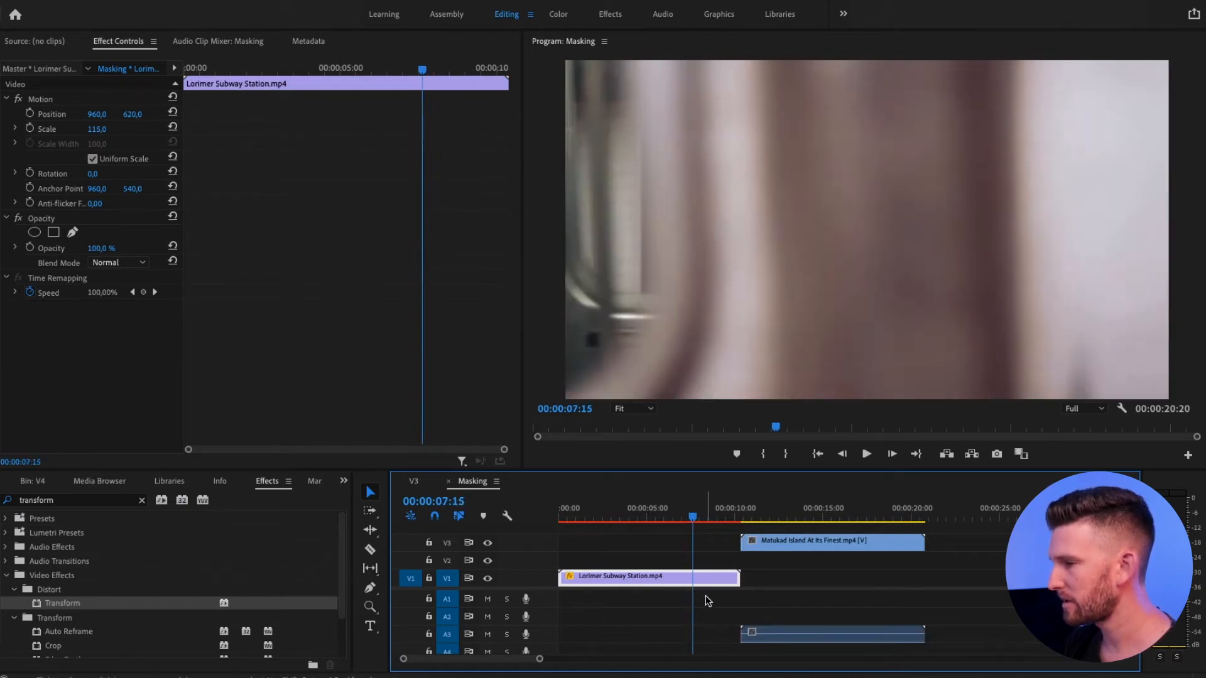
Step: Widen the program monitor and start a pen-drawn opacity mask at 00:00:07:15, tracing the train window's right edge and curved lower corner
{"action": "key", "text": "Left"}
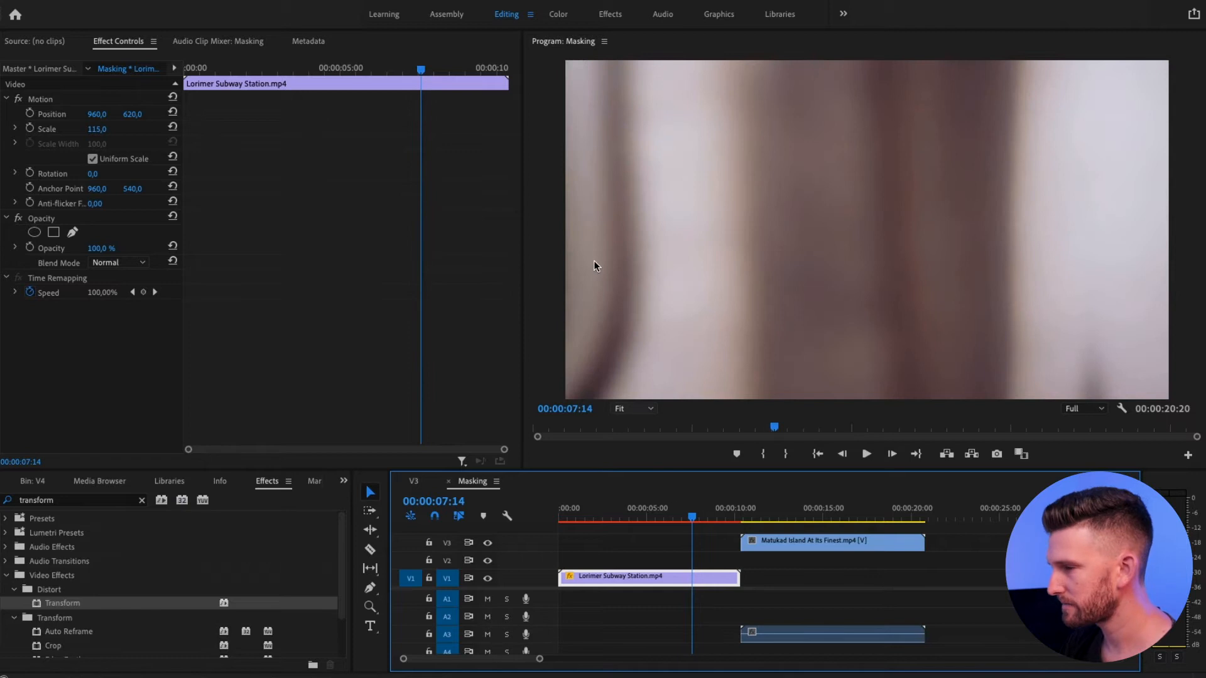
{"action": "left_click_drag", "start_coordinate": [520, 160], "coordinate": [393, 167]}
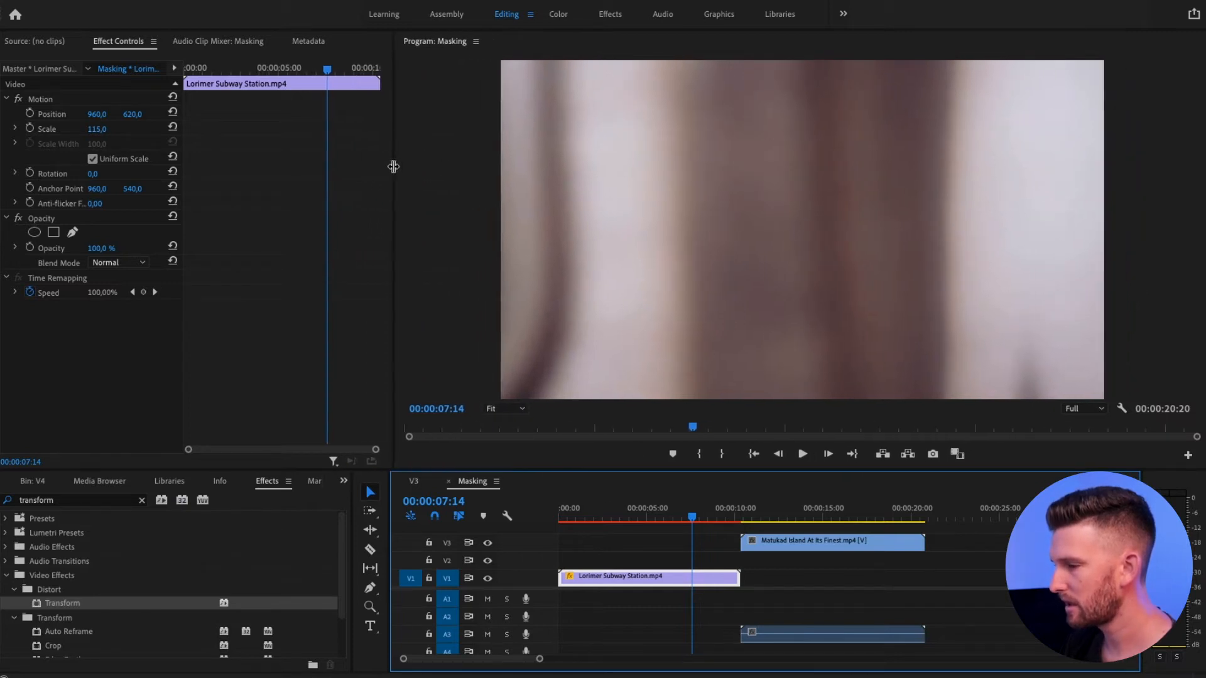
{"action": "left_click", "coordinate": [72, 232]}
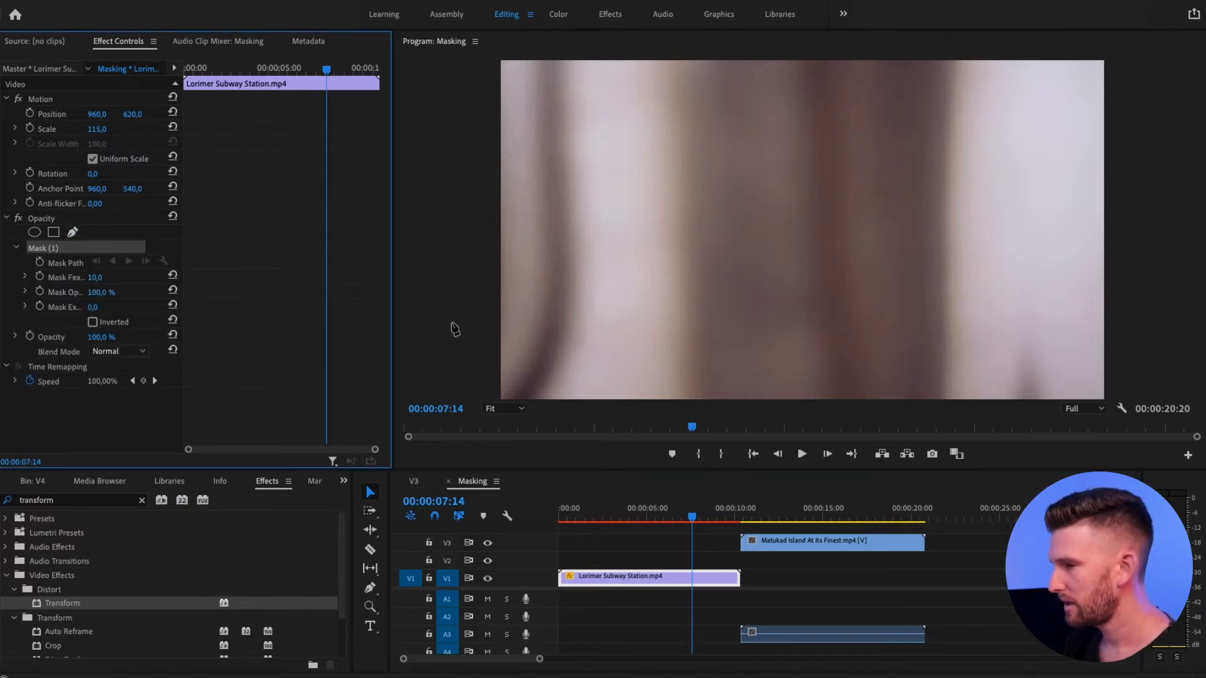
{"action": "key", "text": "Right"}
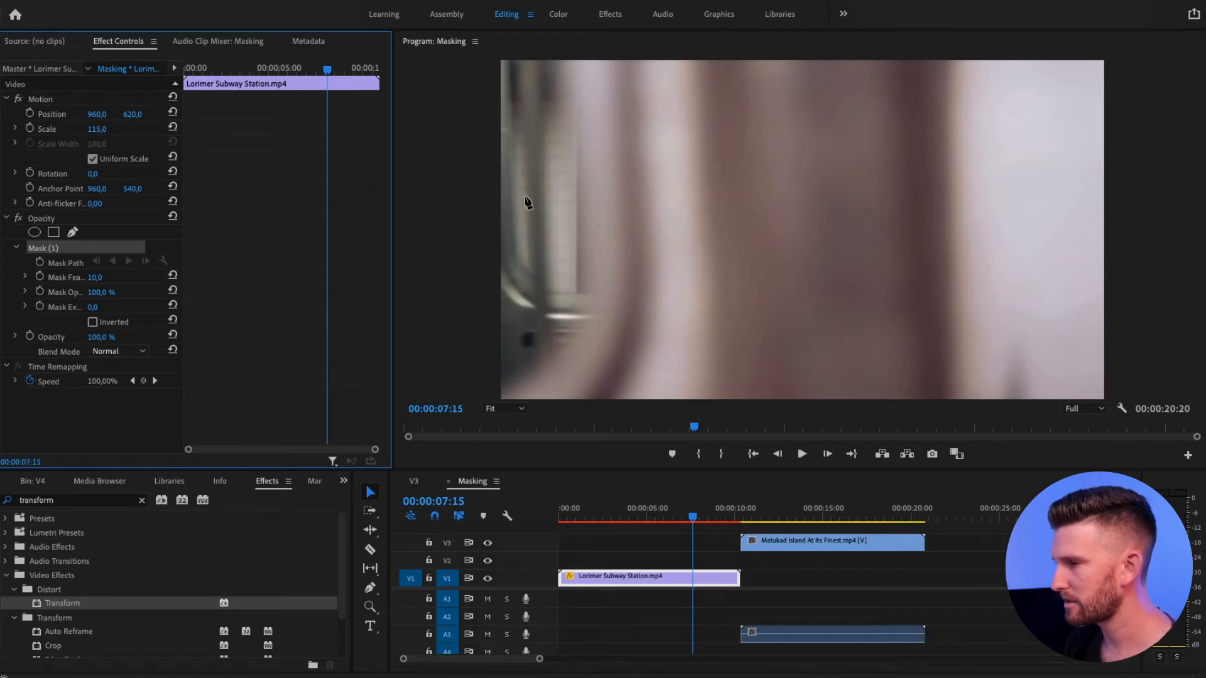
{"action": "left_click", "coordinate": [559, 91]}
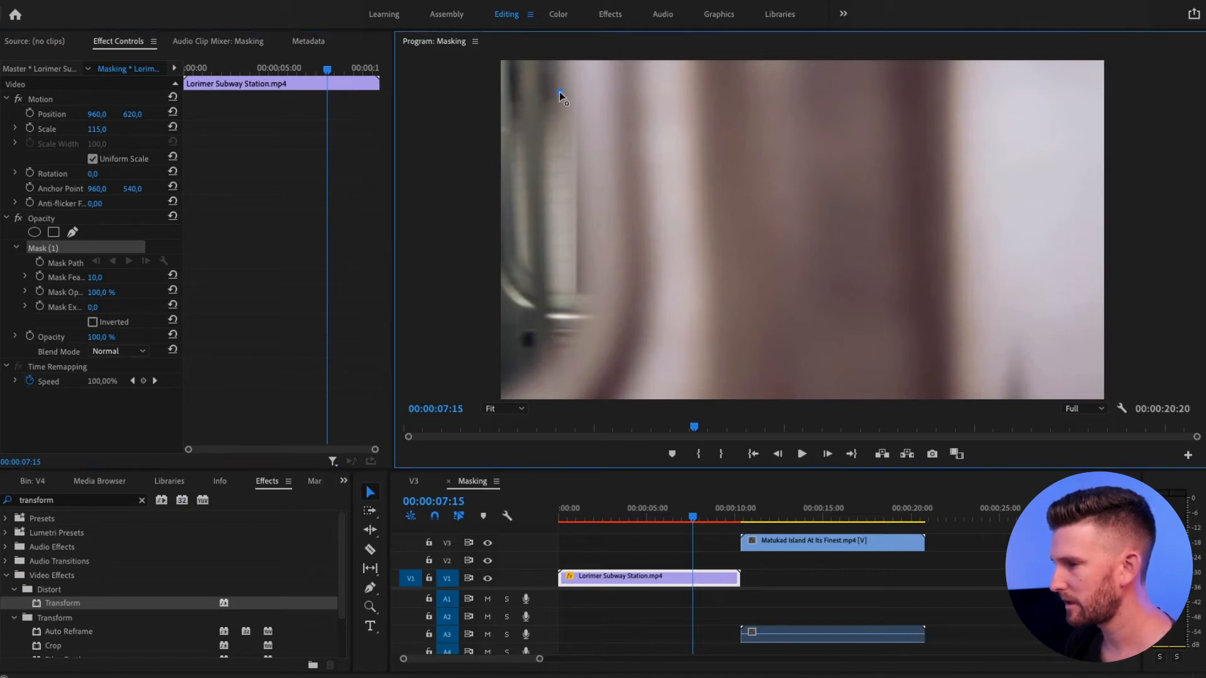
{"action": "left_click", "coordinate": [587, 231]}
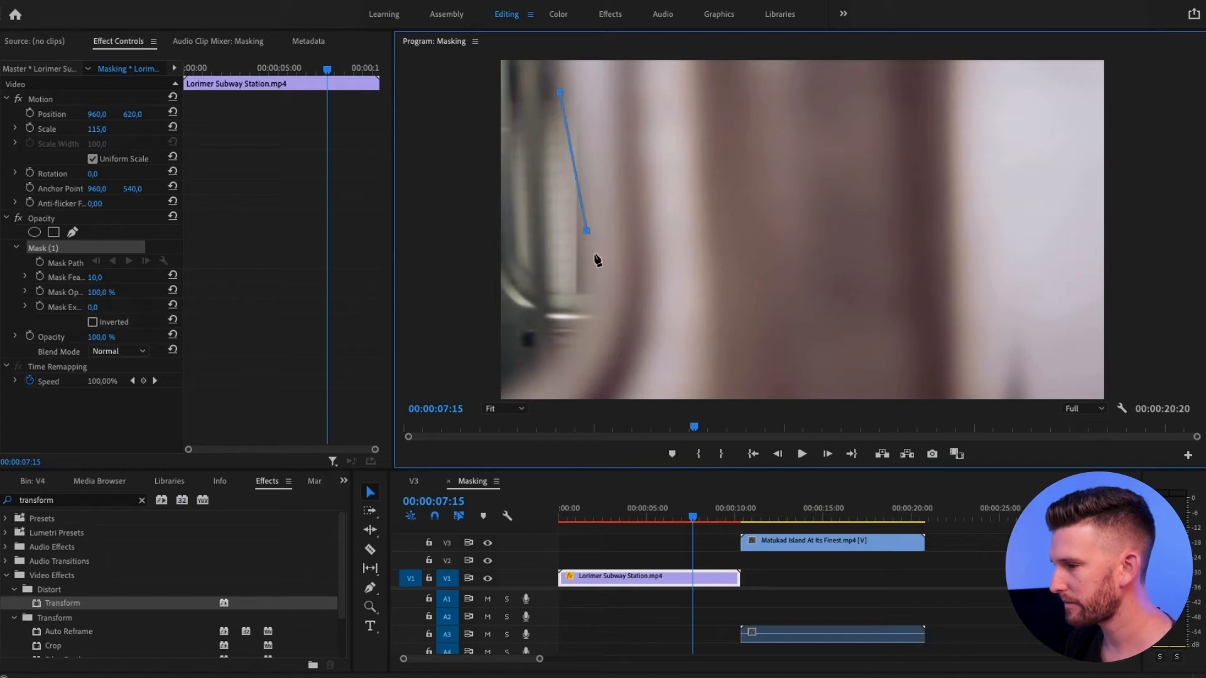
{"action": "left_click_drag", "start_coordinate": [565, 350], "coordinate": [525, 383]}
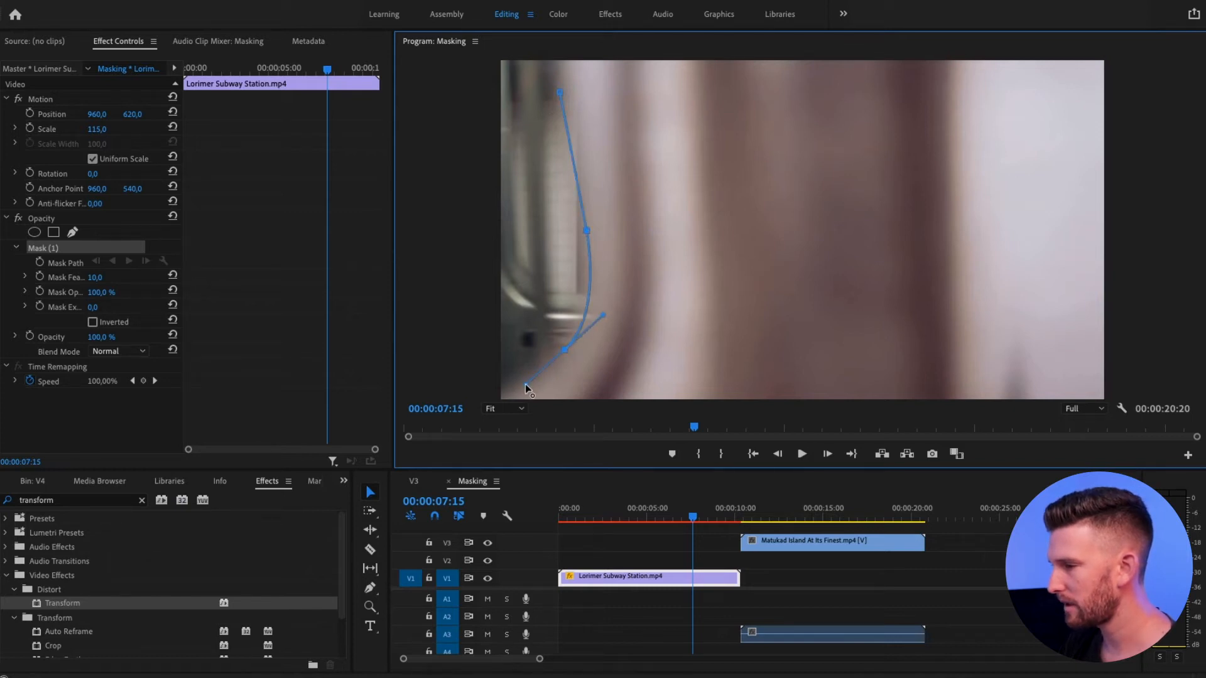
{"action": "left_click", "coordinate": [486, 398]}
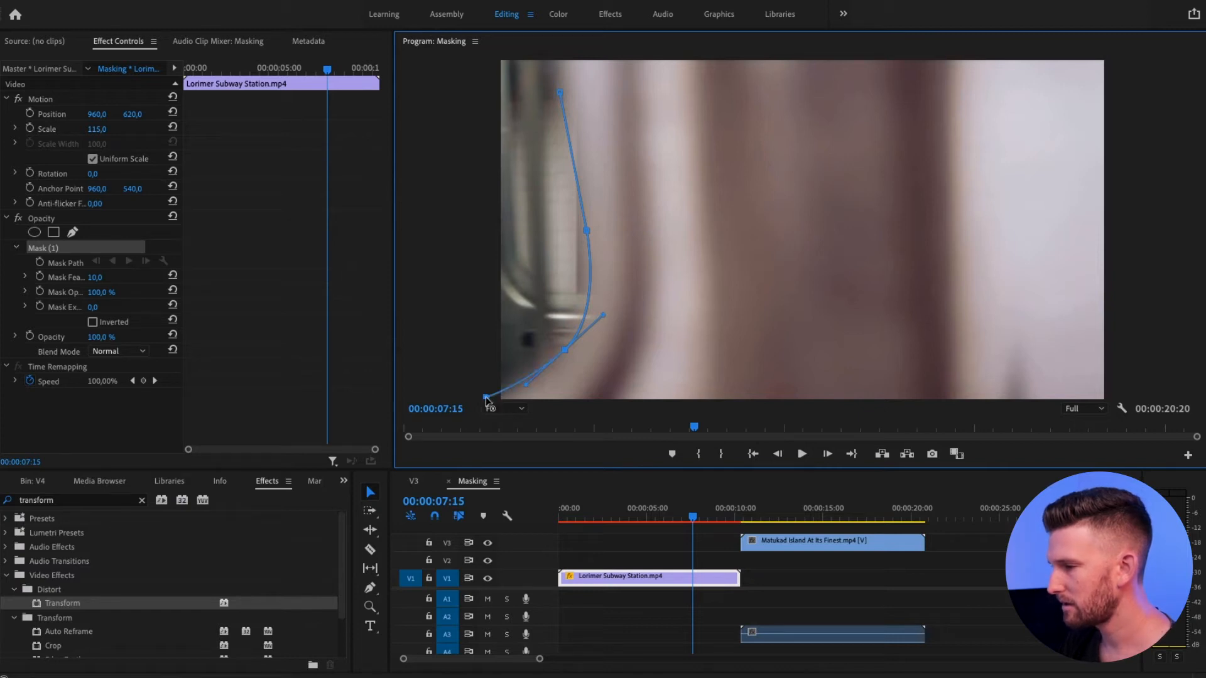
Step: Continue the mask path around the outside of the frame, with the program monitor at 25% zoom, and close it at its first point
{"action": "left_click", "coordinate": [440, 307]}
{"action": "left_click", "coordinate": [435, 140]}
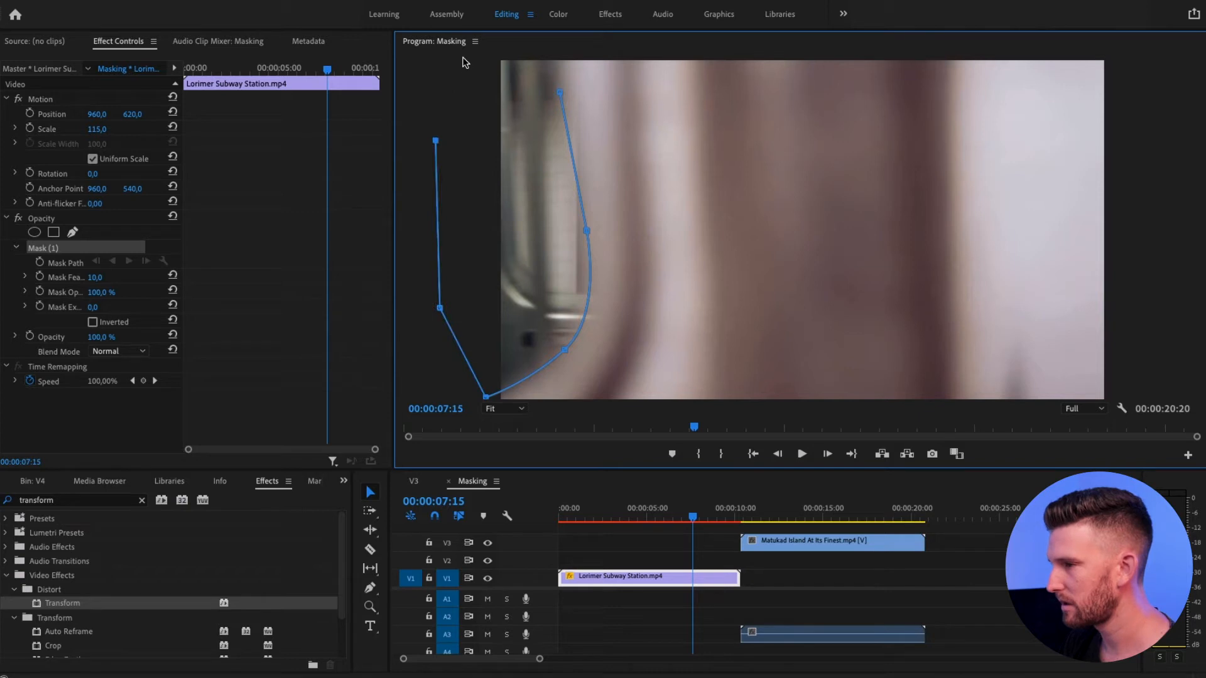
{"action": "left_click", "coordinate": [449, 74]}
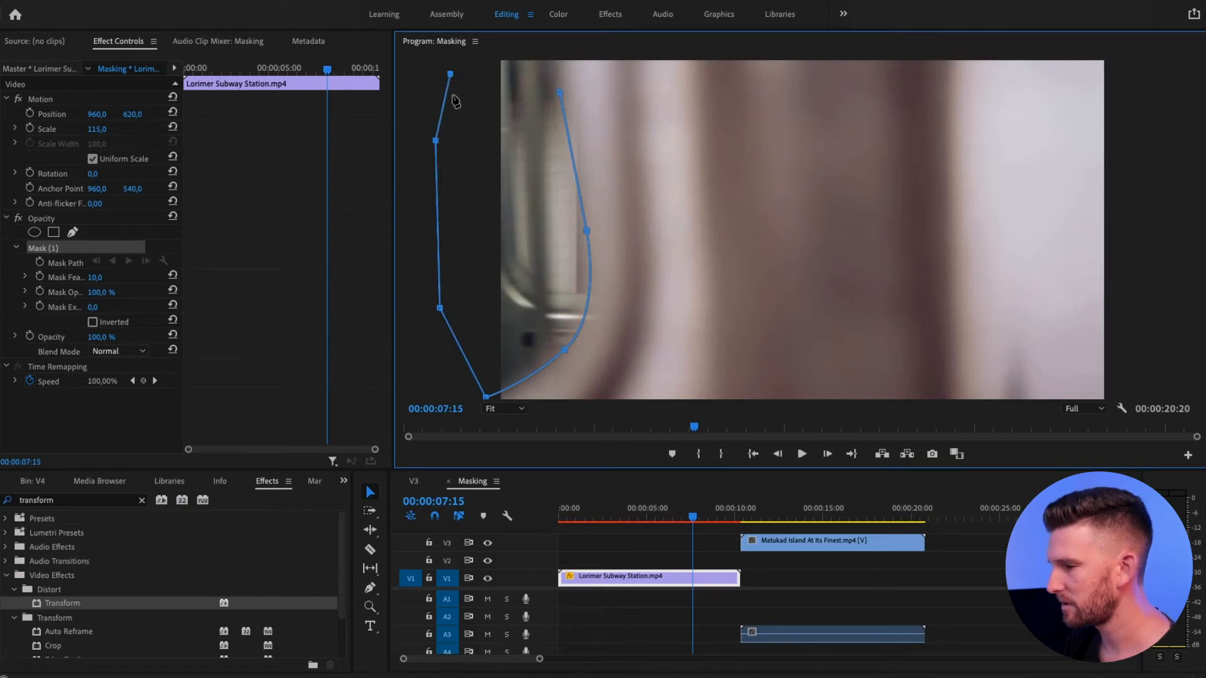
{"action": "left_click", "coordinate": [503, 409]}
{"action": "left_click", "coordinate": [496, 452]}
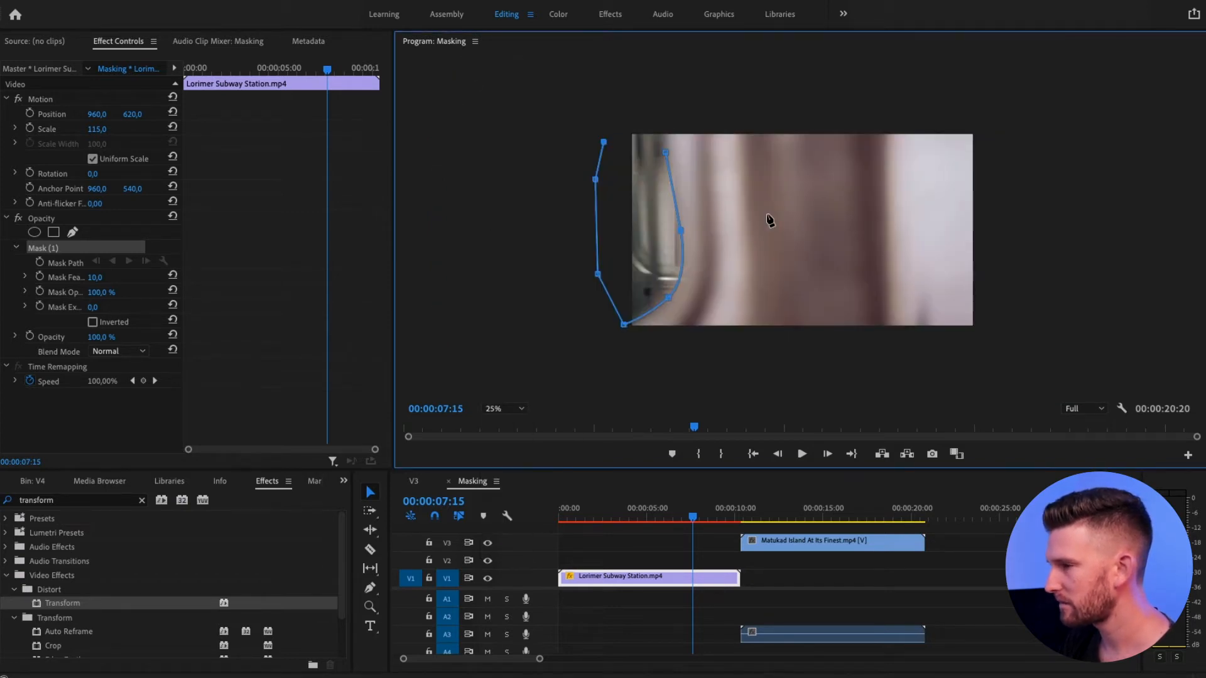
{"action": "left_click", "coordinate": [626, 121]}
{"action": "left_click", "coordinate": [652, 118]}
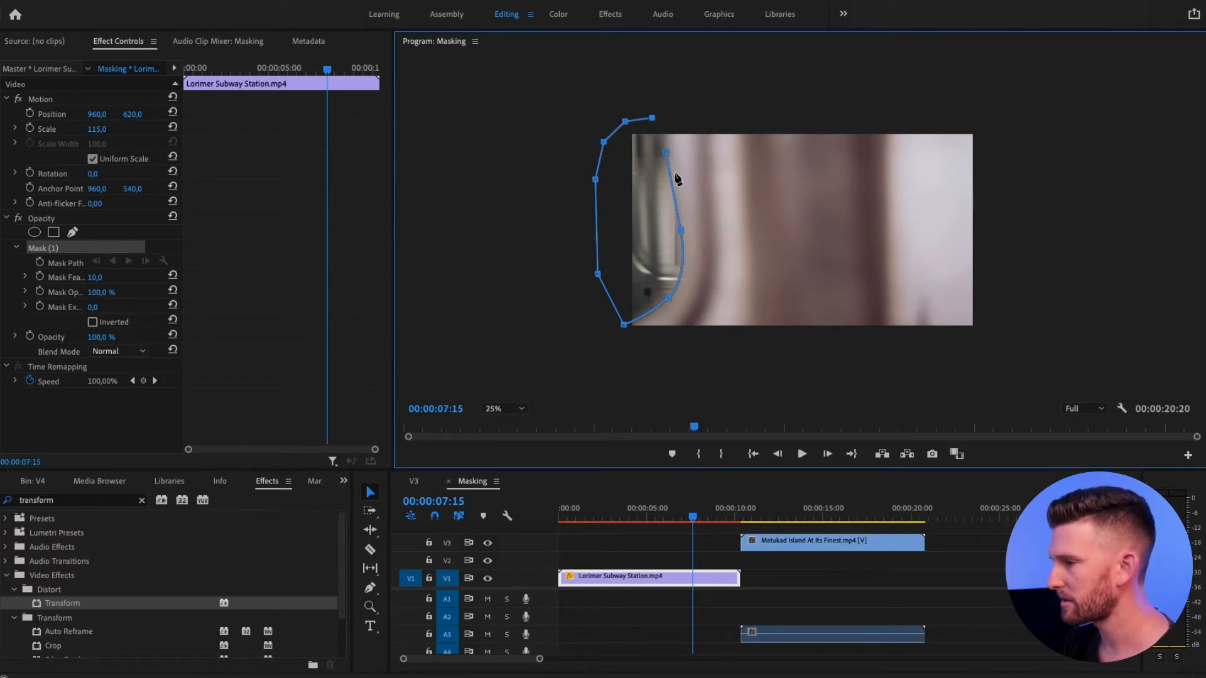
{"action": "left_click", "coordinate": [665, 152]}
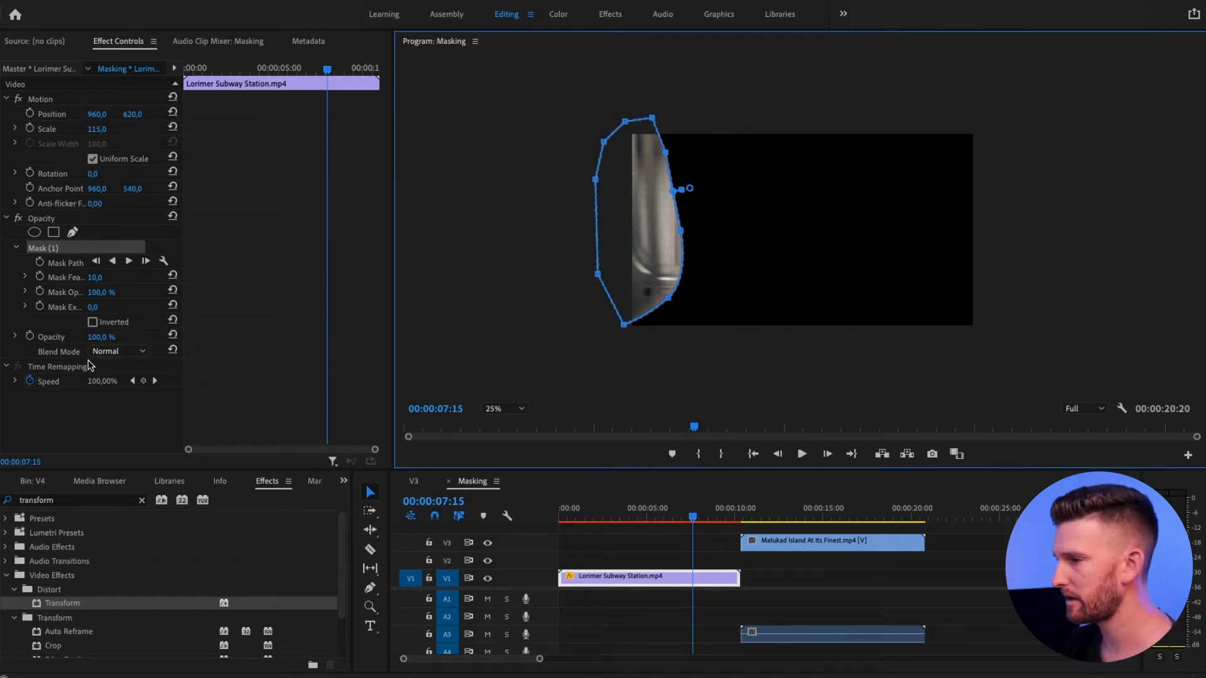
Step: Invert Mask (1) so that the train window area is cut out of the subway clip
{"action": "left_click", "coordinate": [93, 322]}
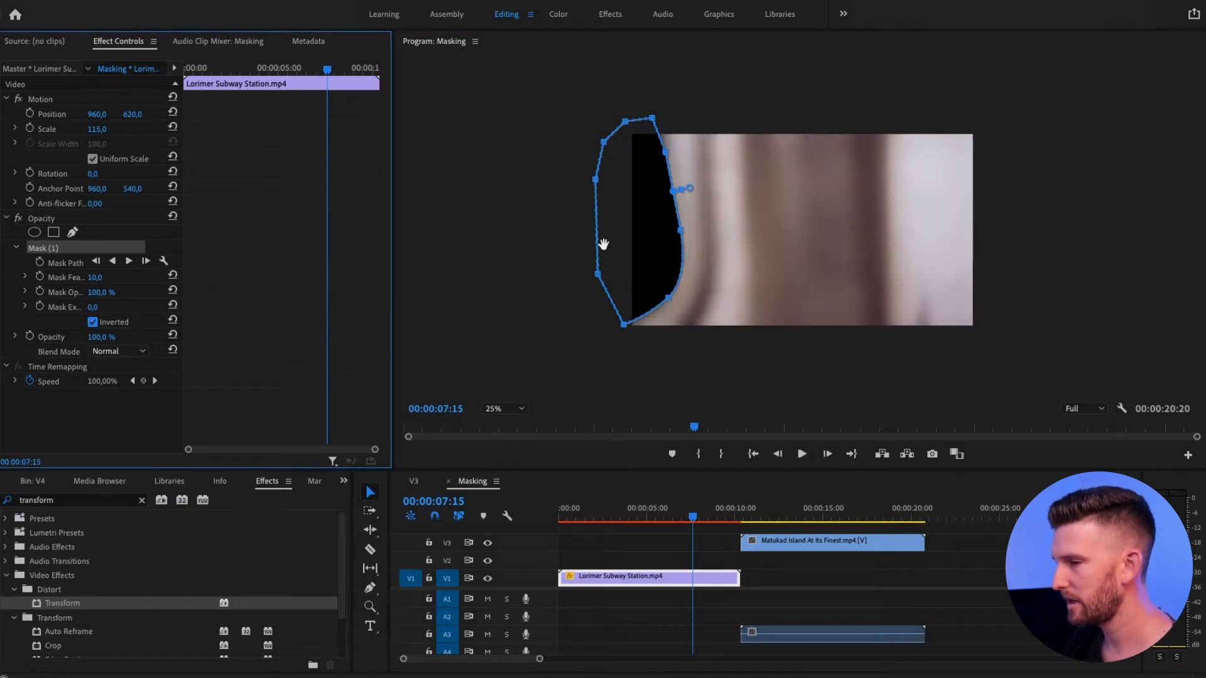
{"action": "left_click", "coordinate": [93, 322]}
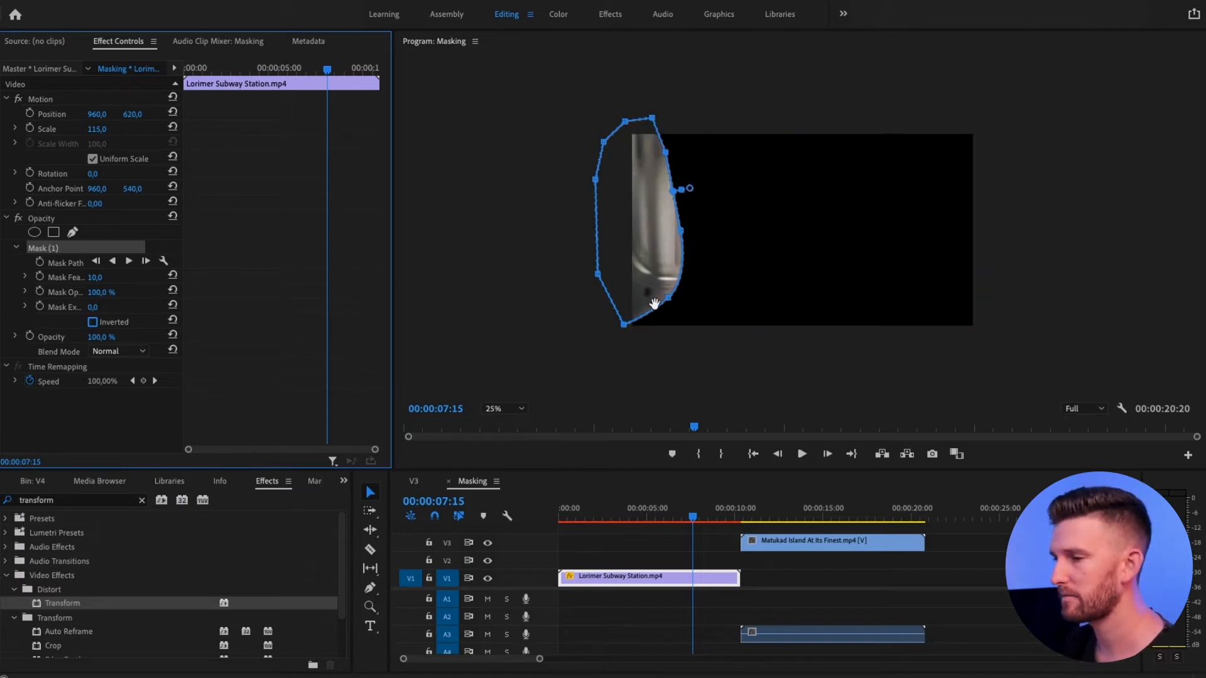
{"action": "left_click", "coordinate": [93, 323]}
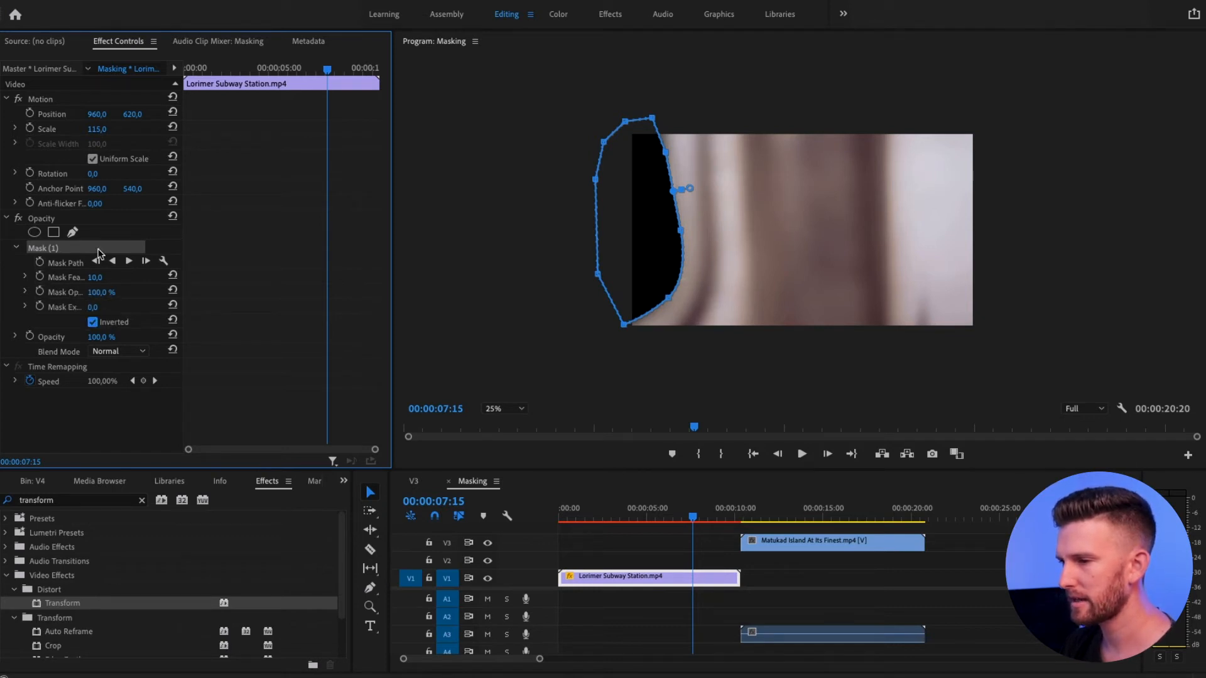
Step: Enable Mask Path animation for Mask (1) with a first keyframe at 00:00:07:15
{"action": "mouse_move", "coordinate": [186, 246]}
{"action": "left_mouse_down"}
{"action": "mouse_move", "coordinate": [234, 246]}
{"action": "mouse_move", "coordinate": [189, 246]}
{"action": "left_mouse_up"}
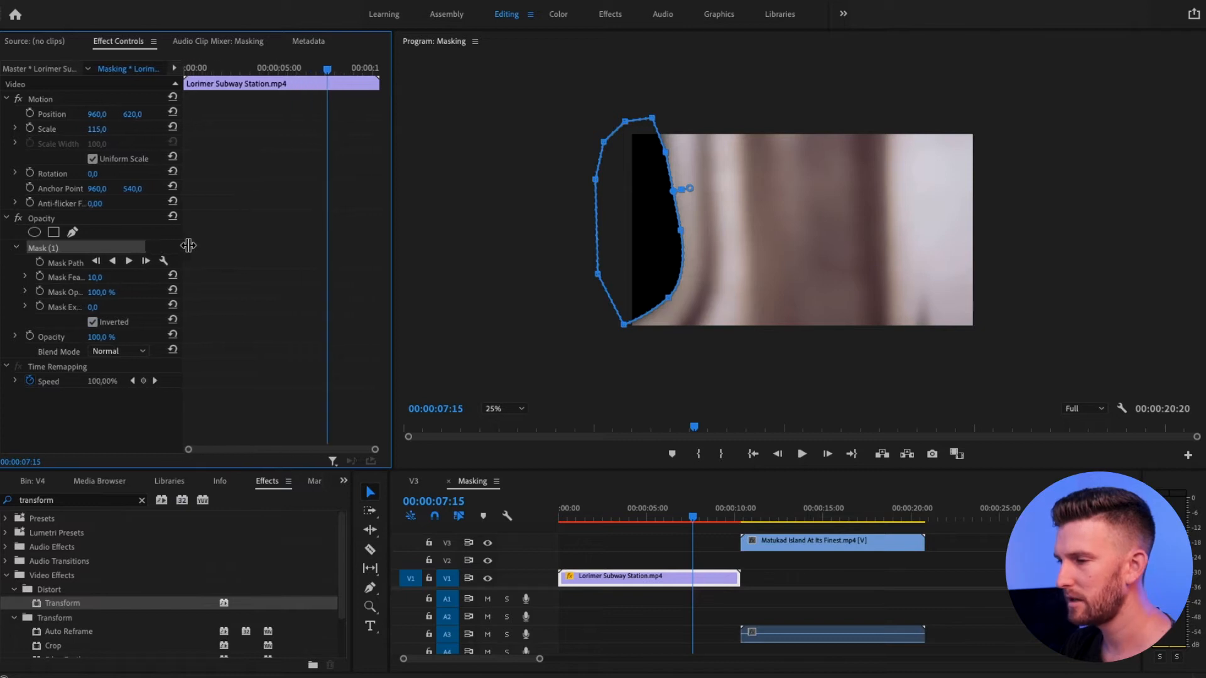
{"action": "left_click", "coordinate": [39, 262]}
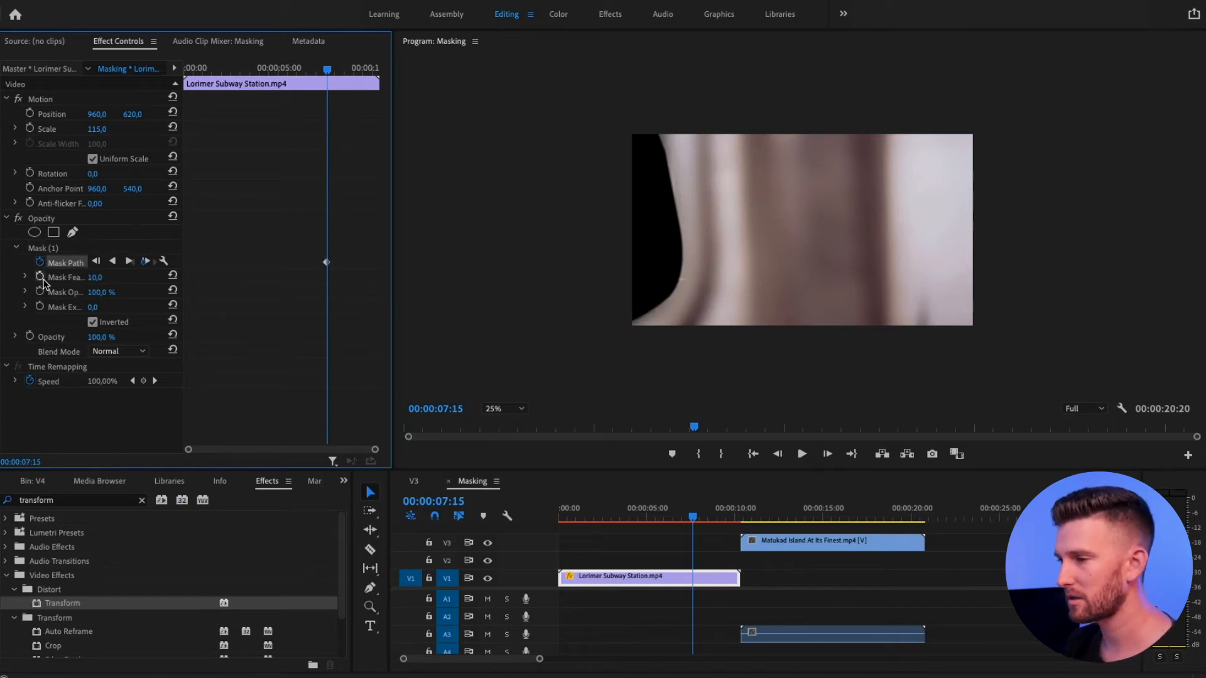
{"action": "left_click", "coordinate": [40, 307]}
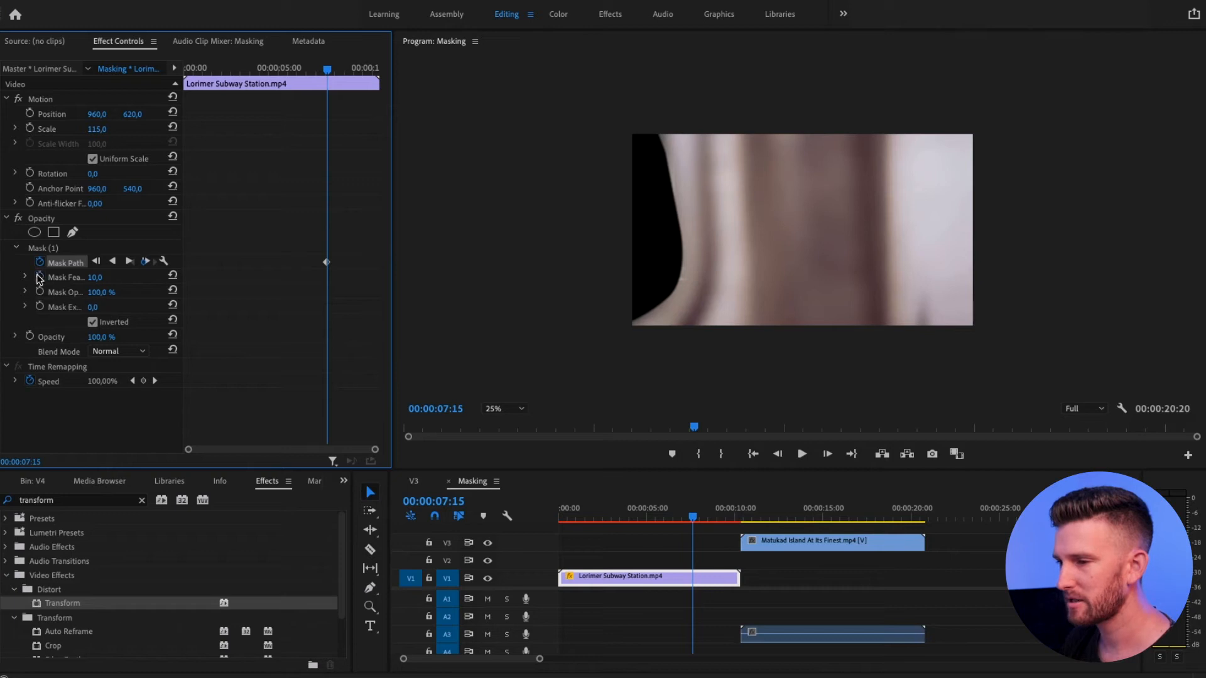
Step: Enable keyframing for Mask (1)'s feather, opacity and expansion at 00:00:07:15, and set the mask feather to 133
{"action": "left_click", "coordinate": [40, 277]}
{"action": "left_click", "coordinate": [39, 292]}
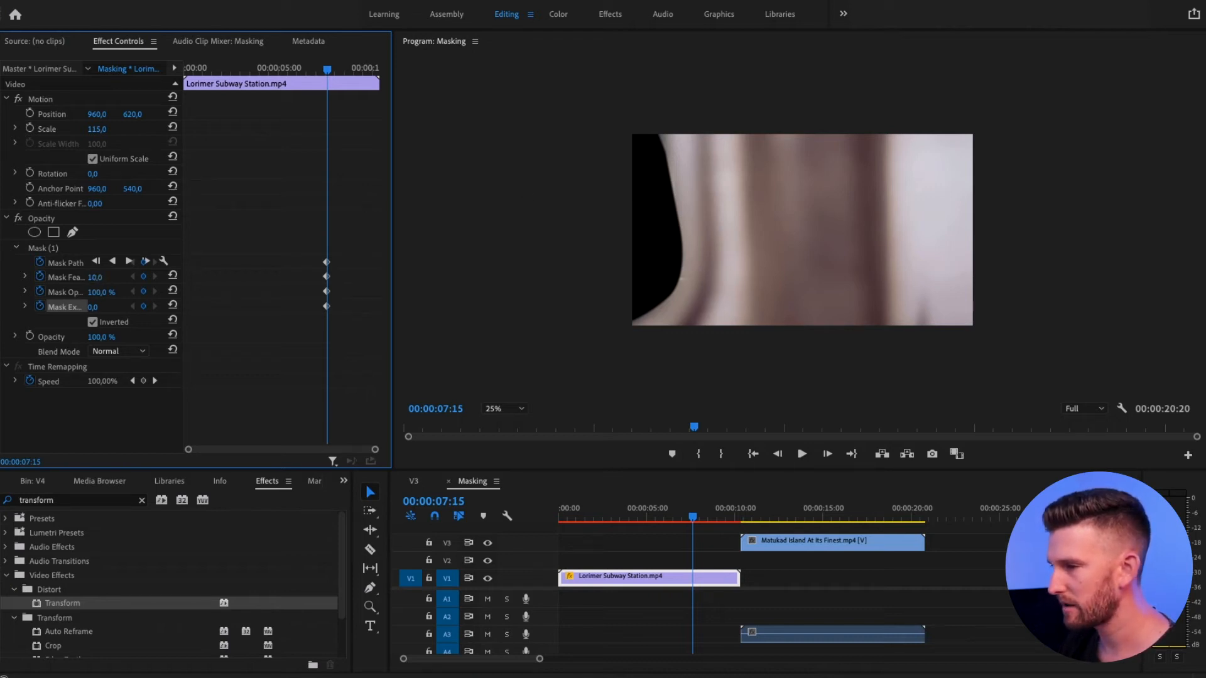
{"action": "left_click_drag", "start_coordinate": [95, 277], "coordinate": [186, 277]}
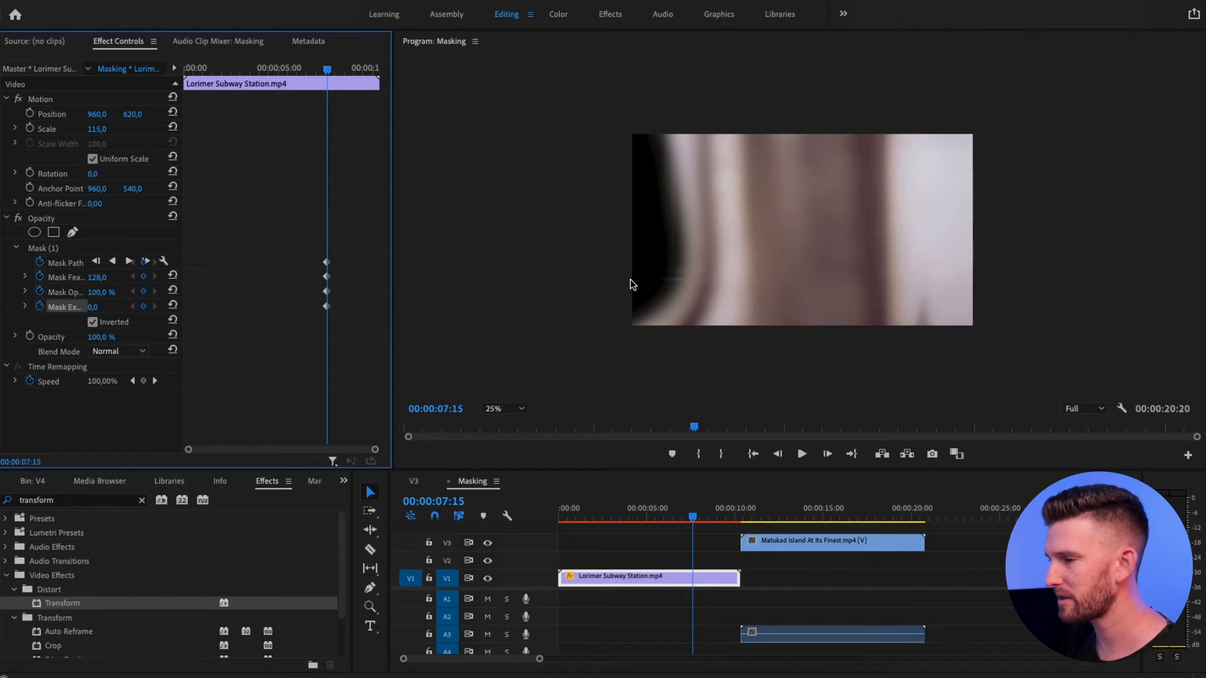
{"action": "left_click", "coordinate": [45, 250]}
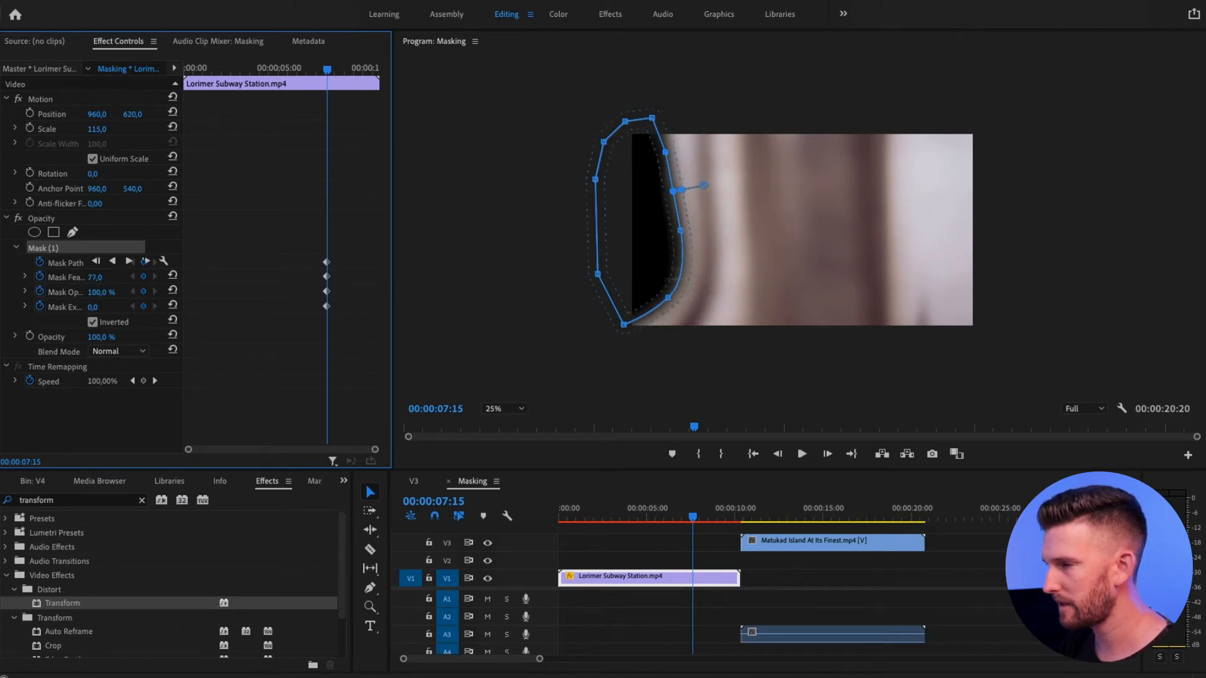
{"action": "left_click_drag", "start_coordinate": [704, 186], "coordinate": [690, 187]}
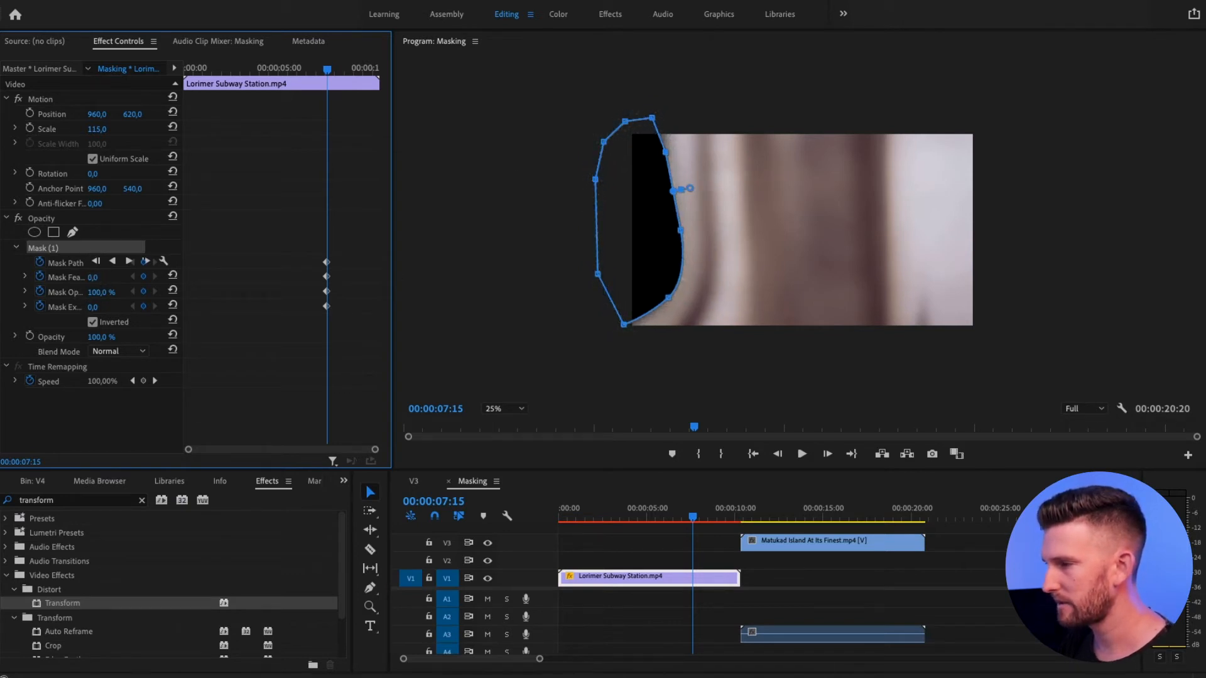
{"action": "left_click_drag", "start_coordinate": [701, 186], "coordinate": [707, 185]}
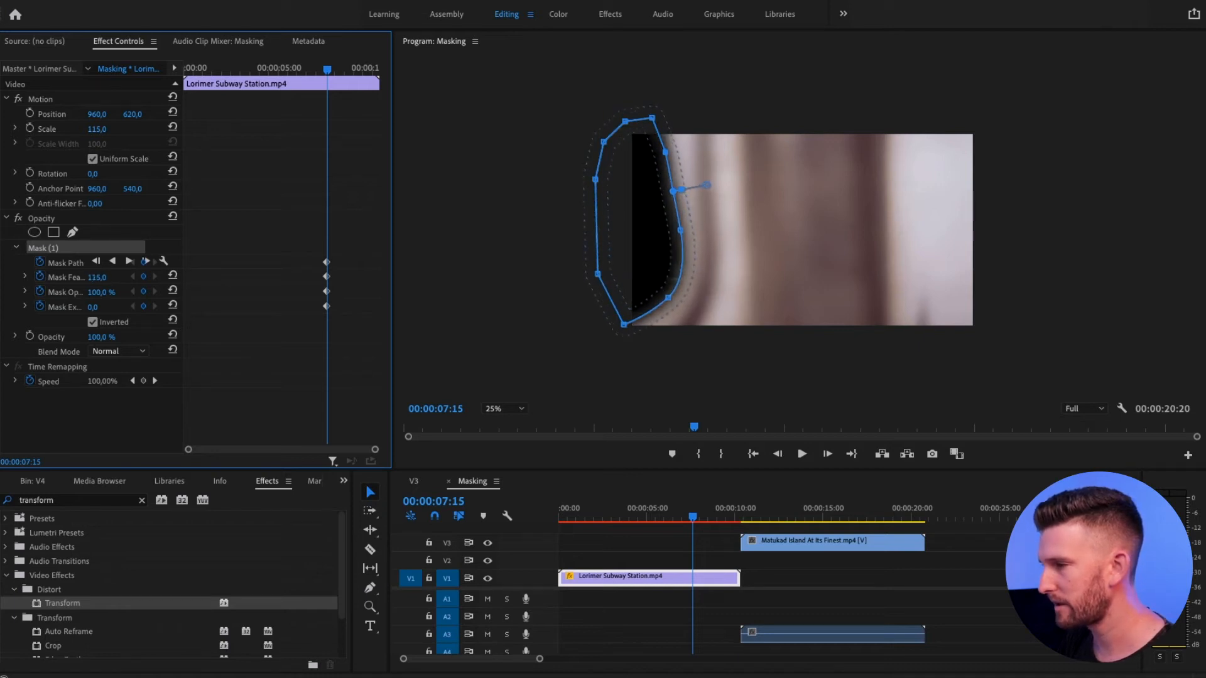
{"action": "left_click_drag", "start_coordinate": [108, 277], "coordinate": [110, 277]}
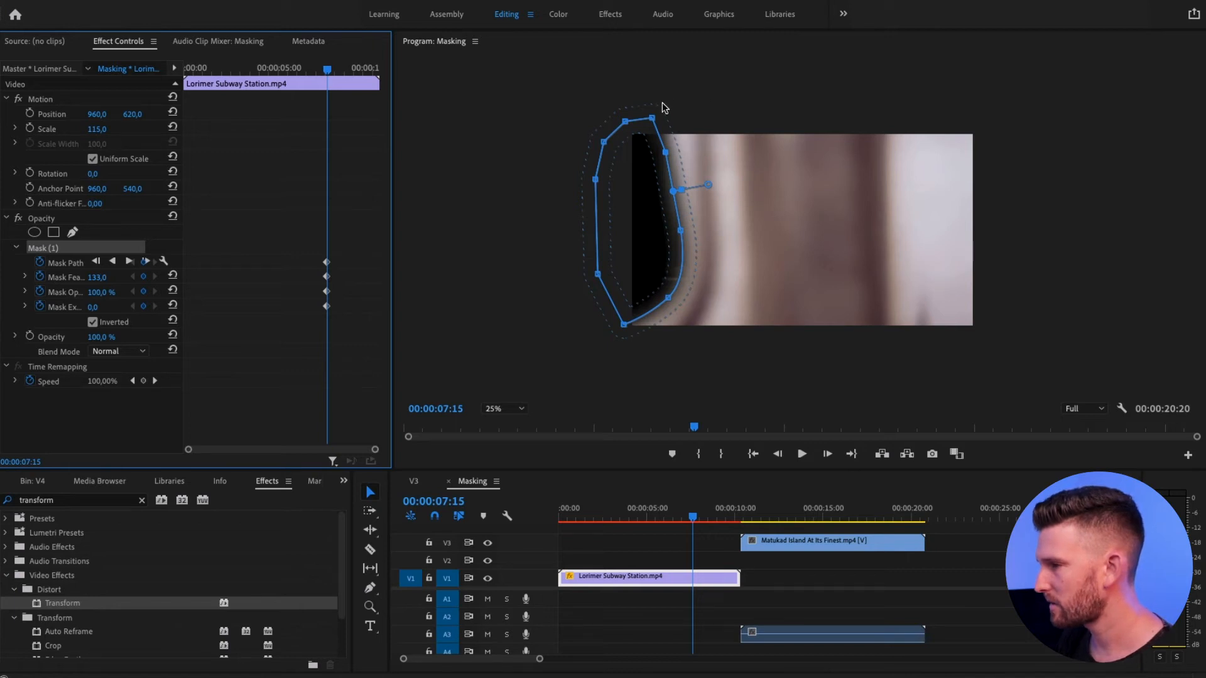
Step: Refine the mask at 00:00:07:15 by slightly rotating and shifting it onto the window edge and pulling its outer points farther outside the frame
{"action": "left_click_drag", "start_coordinate": [661, 104], "coordinate": [659, 108]}
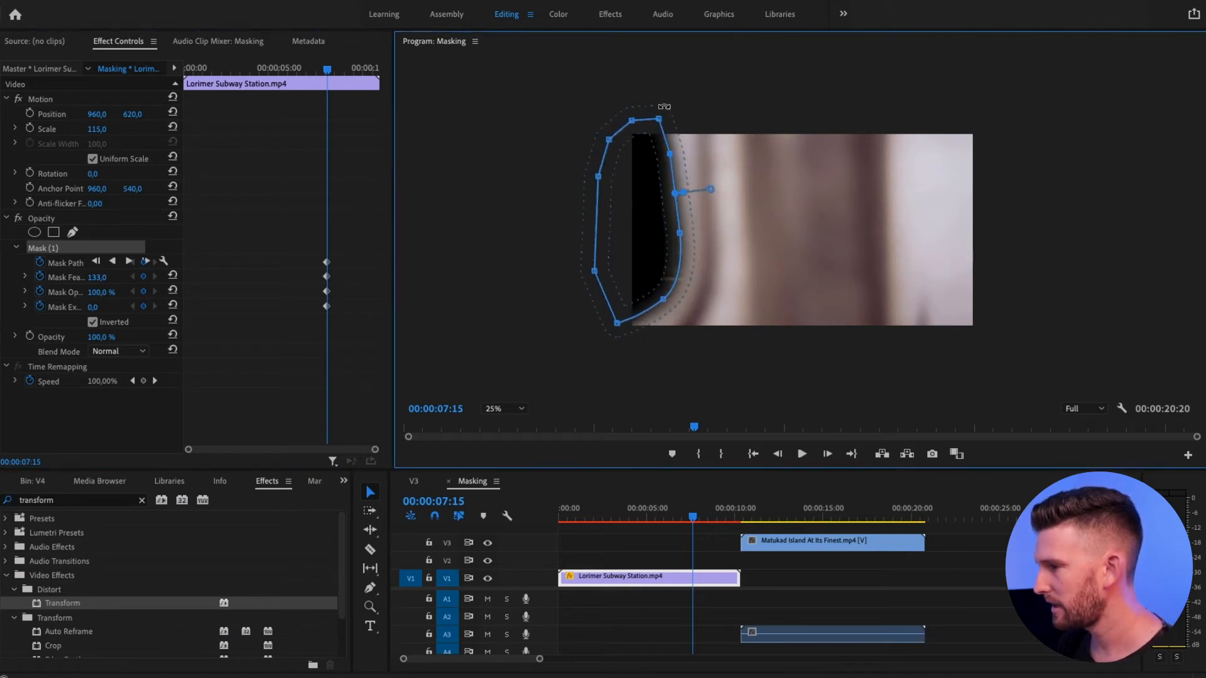
{"action": "left_click_drag", "start_coordinate": [637, 237], "coordinate": [643, 237]}
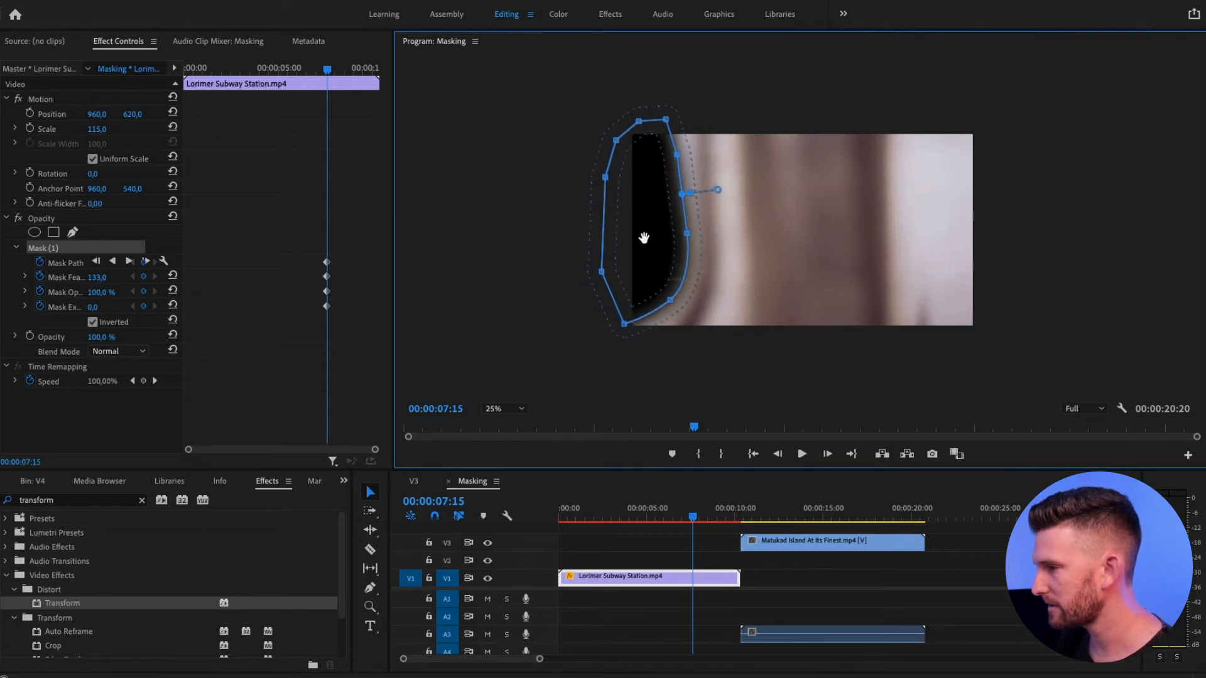
{"action": "left_click_drag", "start_coordinate": [640, 124], "coordinate": [587, 115]}
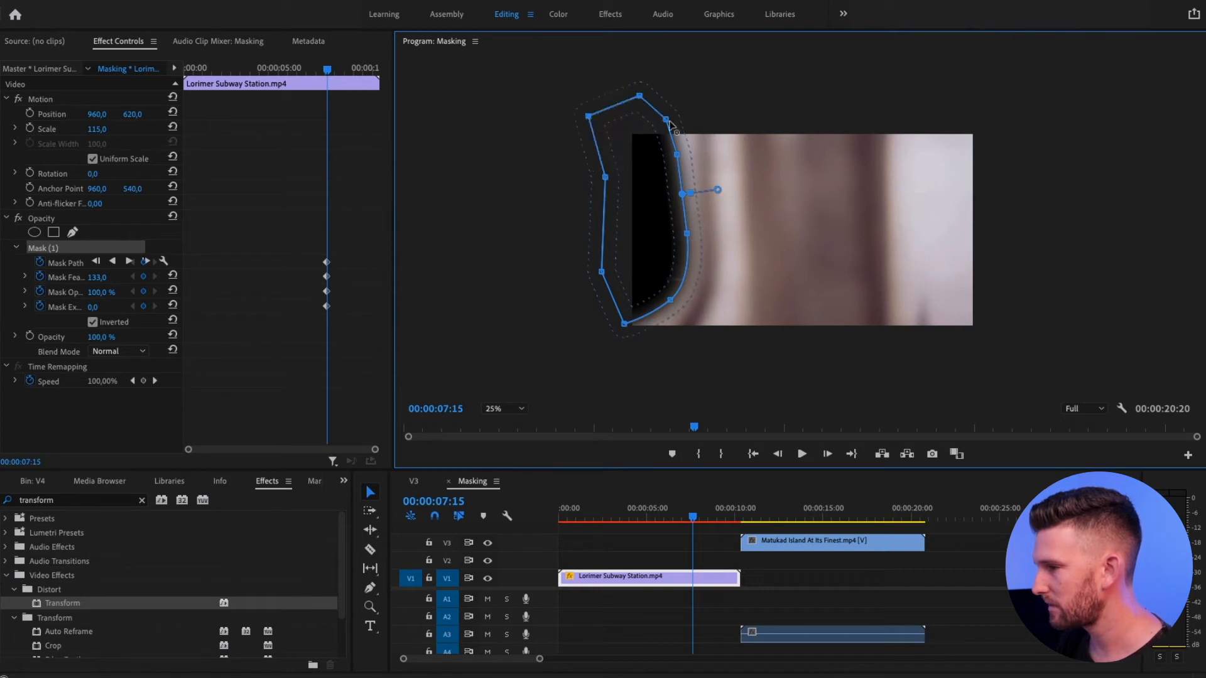
{"action": "left_click_drag", "start_coordinate": [606, 177], "coordinate": [590, 185]}
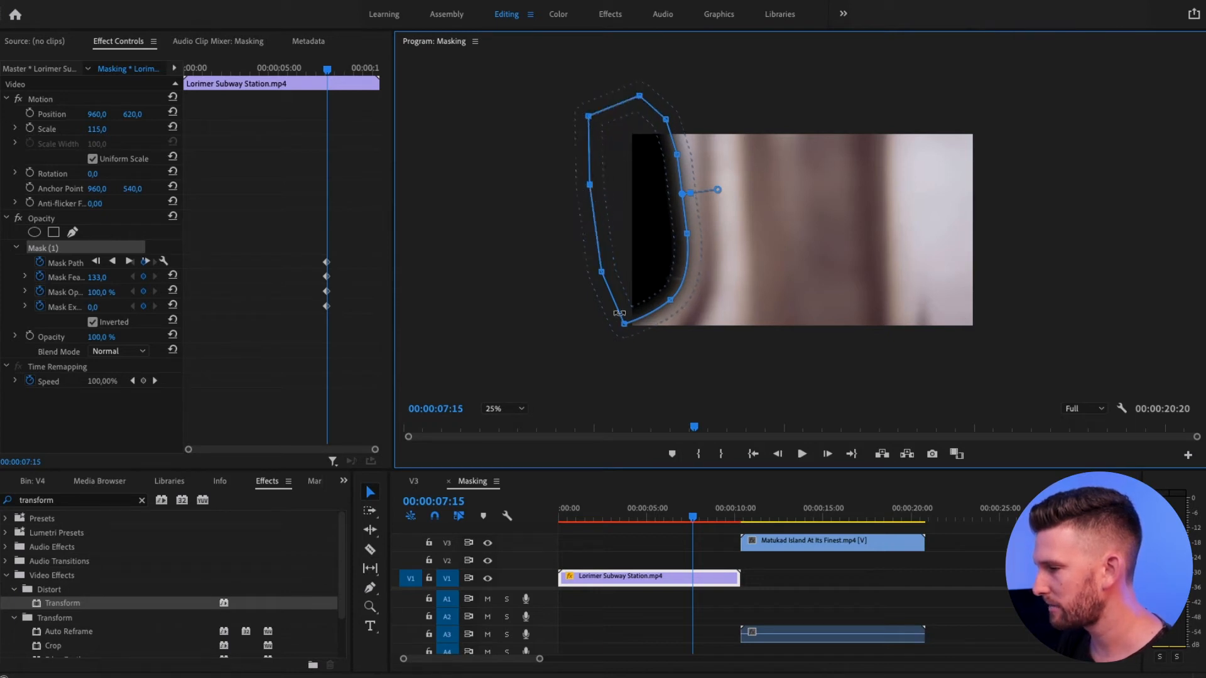
{"action": "left_click_drag", "start_coordinate": [621, 328], "coordinate": [603, 336]}
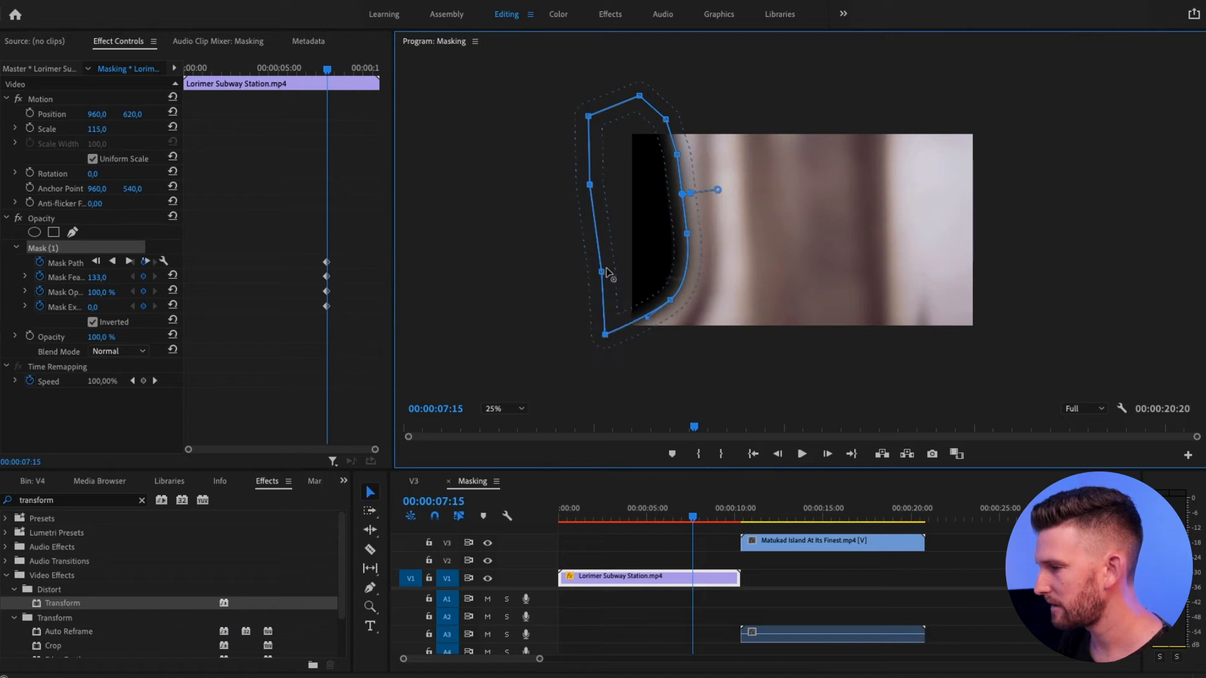
{"action": "left_click_drag", "start_coordinate": [601, 269], "coordinate": [626, 268]}
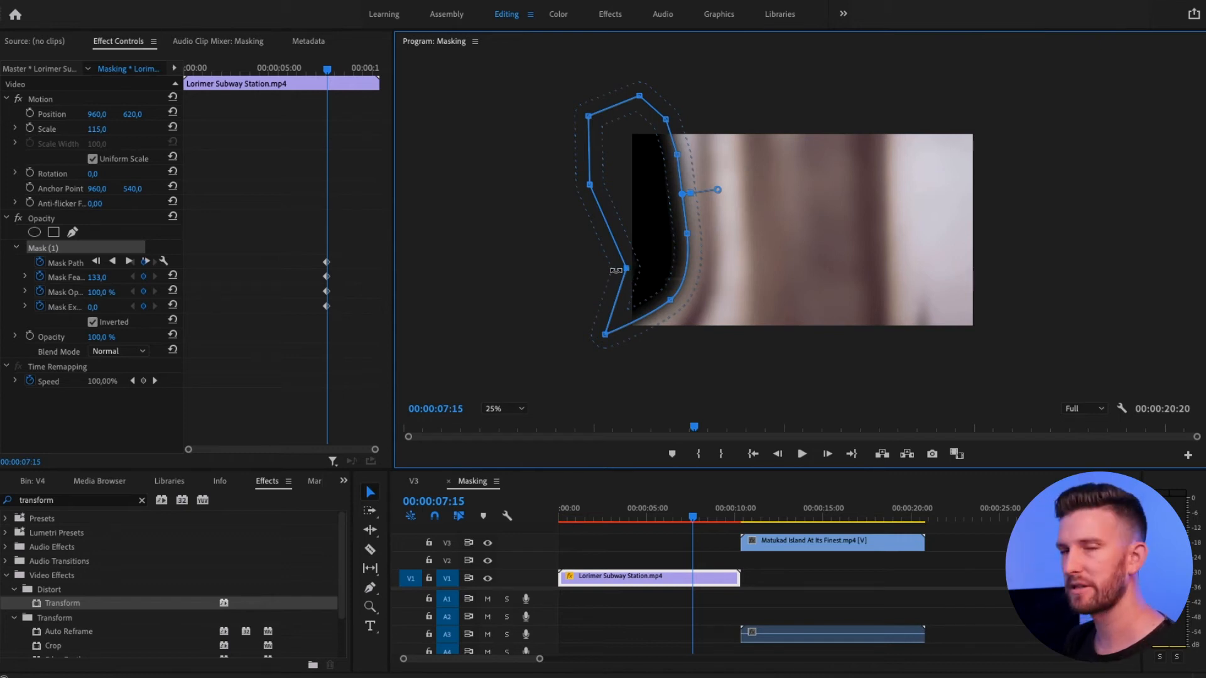
{"action": "left_click_drag", "start_coordinate": [627, 269], "coordinate": [592, 272]}
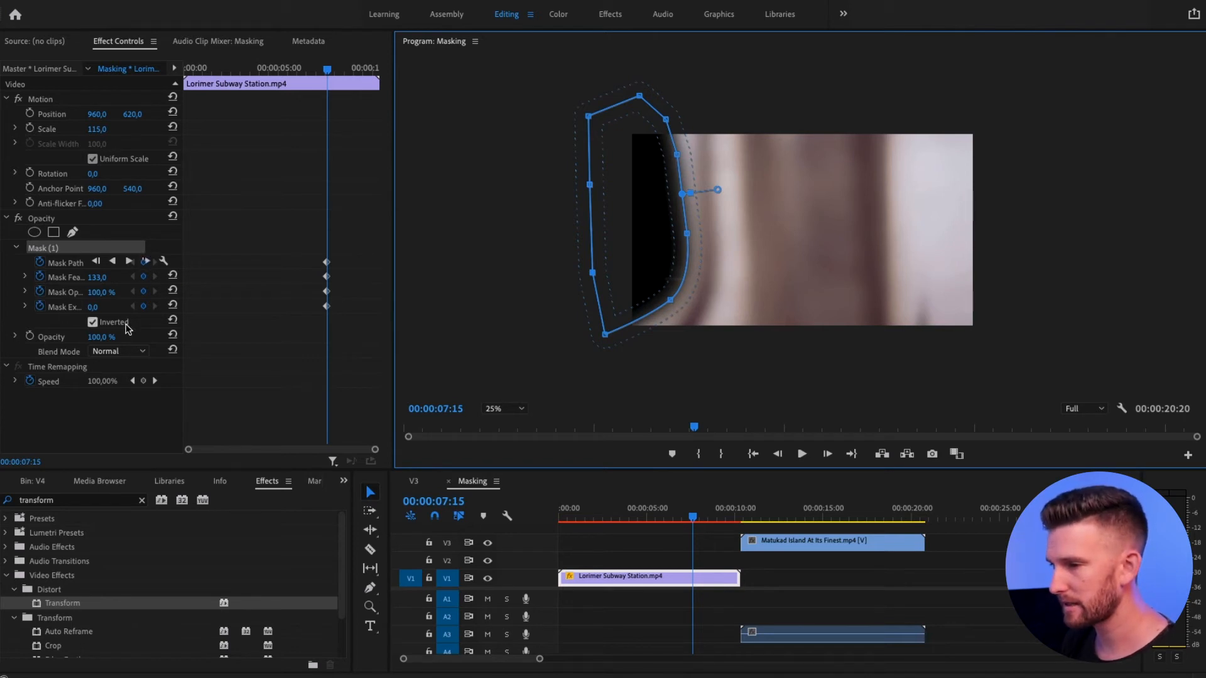
Step: Keyframe the mask path at 00:00:07:16, shifting the mask right with the window edge and its outer points beyond the frame's left side
{"action": "left_click_drag", "start_coordinate": [189, 450], "coordinate": [219, 450]}
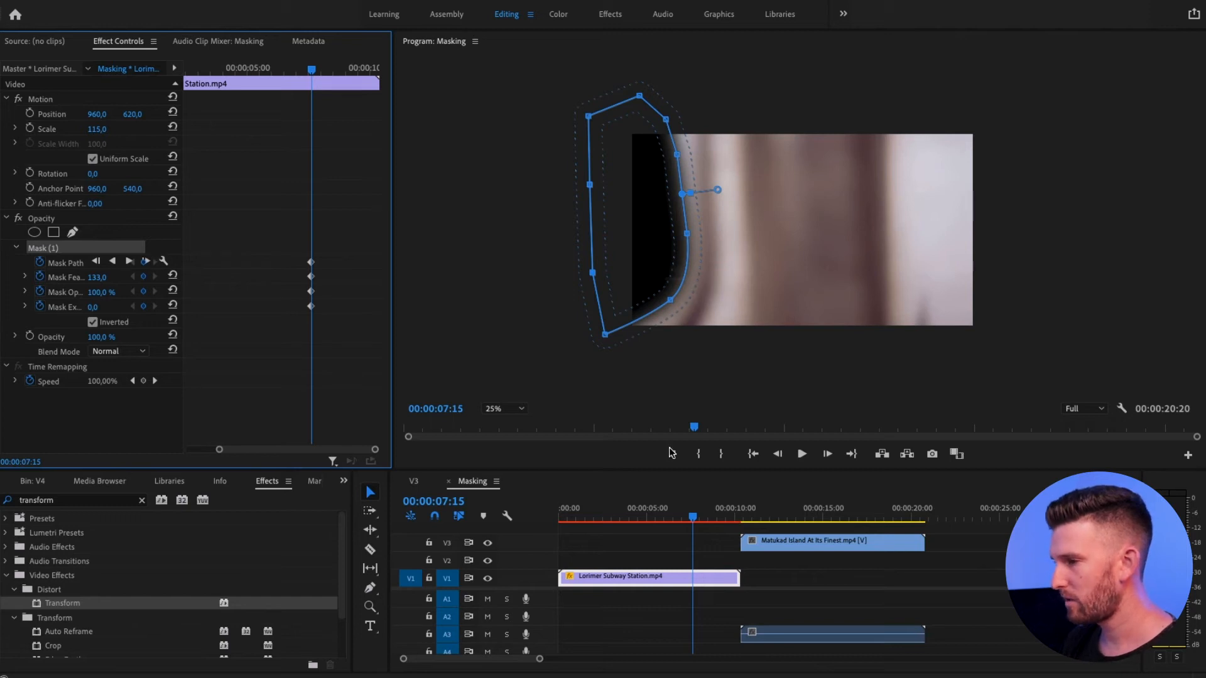
{"action": "left_click", "coordinate": [700, 587]}
{"action": "key", "text": "Right"}
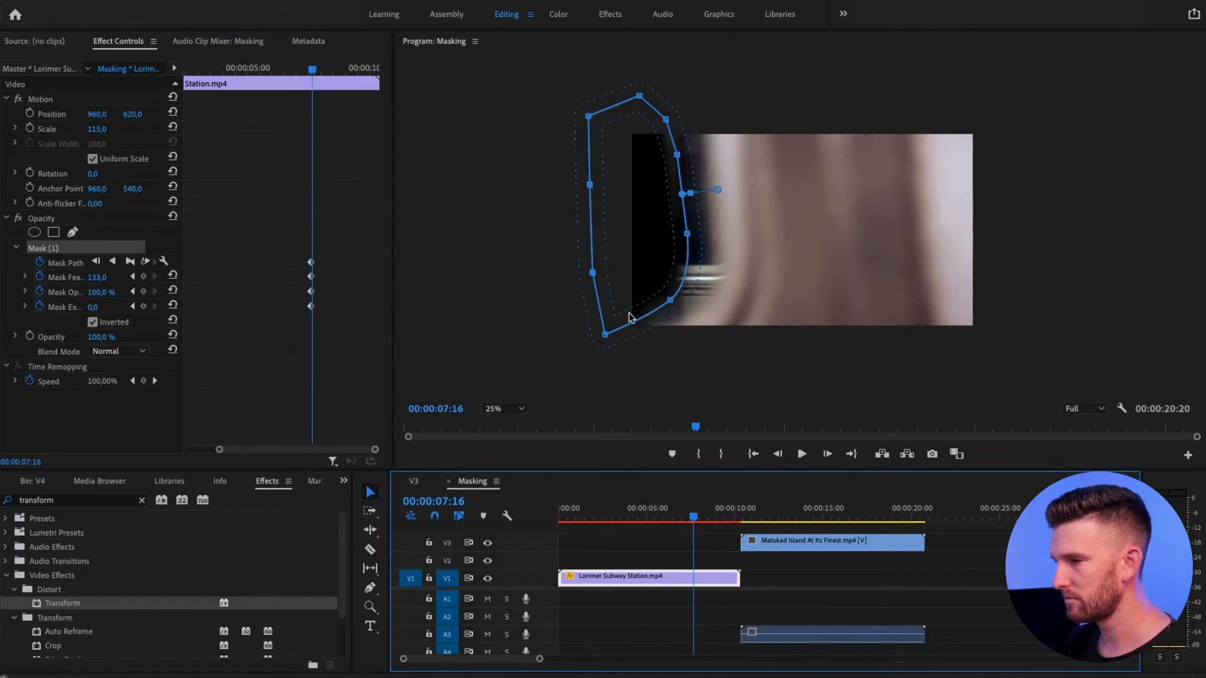
{"action": "left_click_drag", "start_coordinate": [626, 241], "coordinate": [664, 243]}
{"action": "left_click_drag", "start_coordinate": [628, 118], "coordinate": [596, 106]}
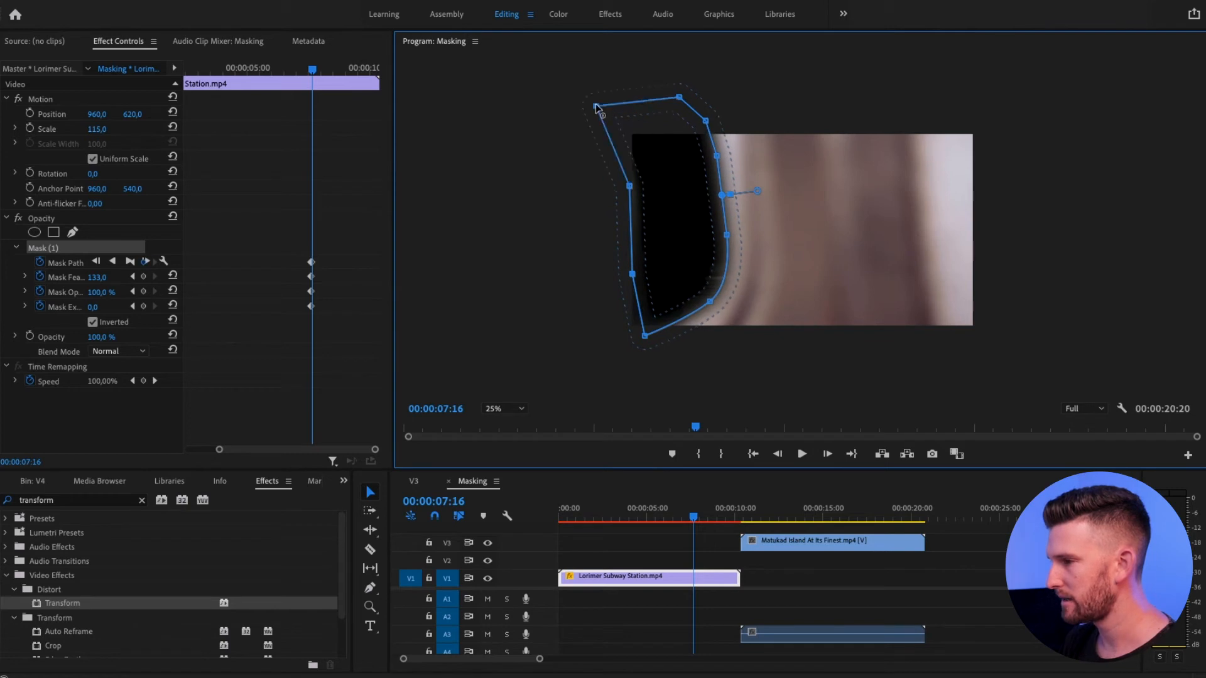
{"action": "left_click_drag", "start_coordinate": [629, 187], "coordinate": [567, 203]}
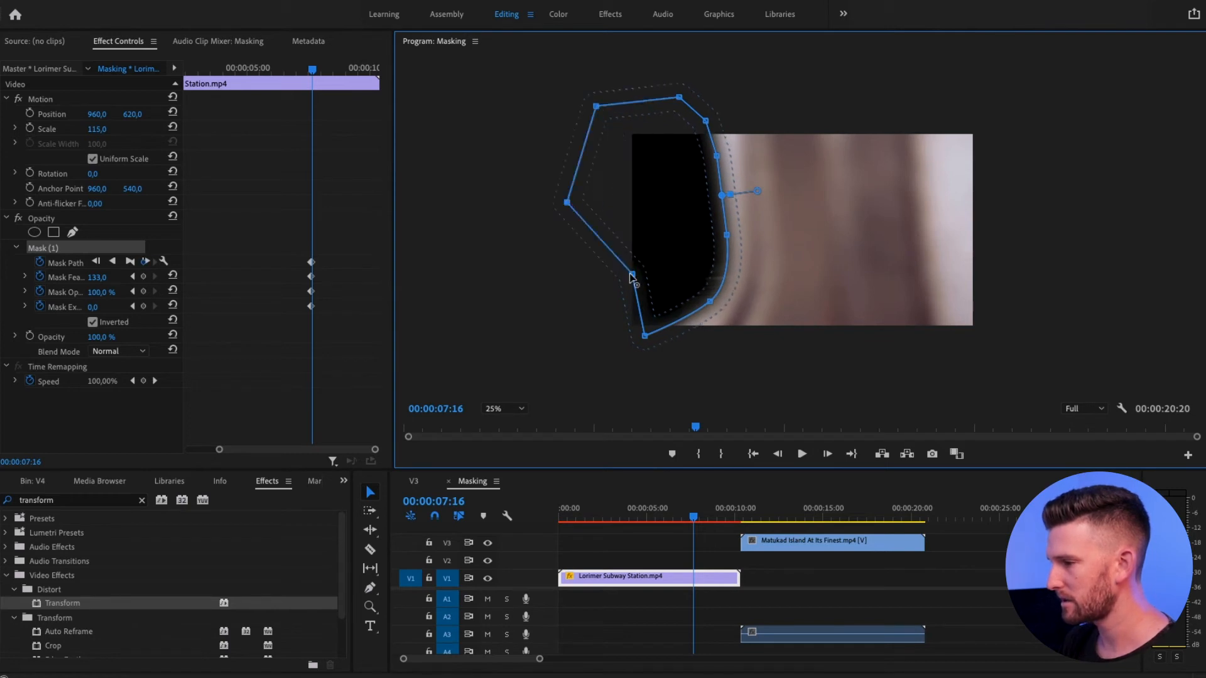
{"action": "left_click_drag", "start_coordinate": [631, 274], "coordinate": [577, 301]}
{"action": "left_click_drag", "start_coordinate": [645, 333], "coordinate": [604, 365]}
{"action": "left_click_drag", "start_coordinate": [653, 258], "coordinate": [655, 258]}
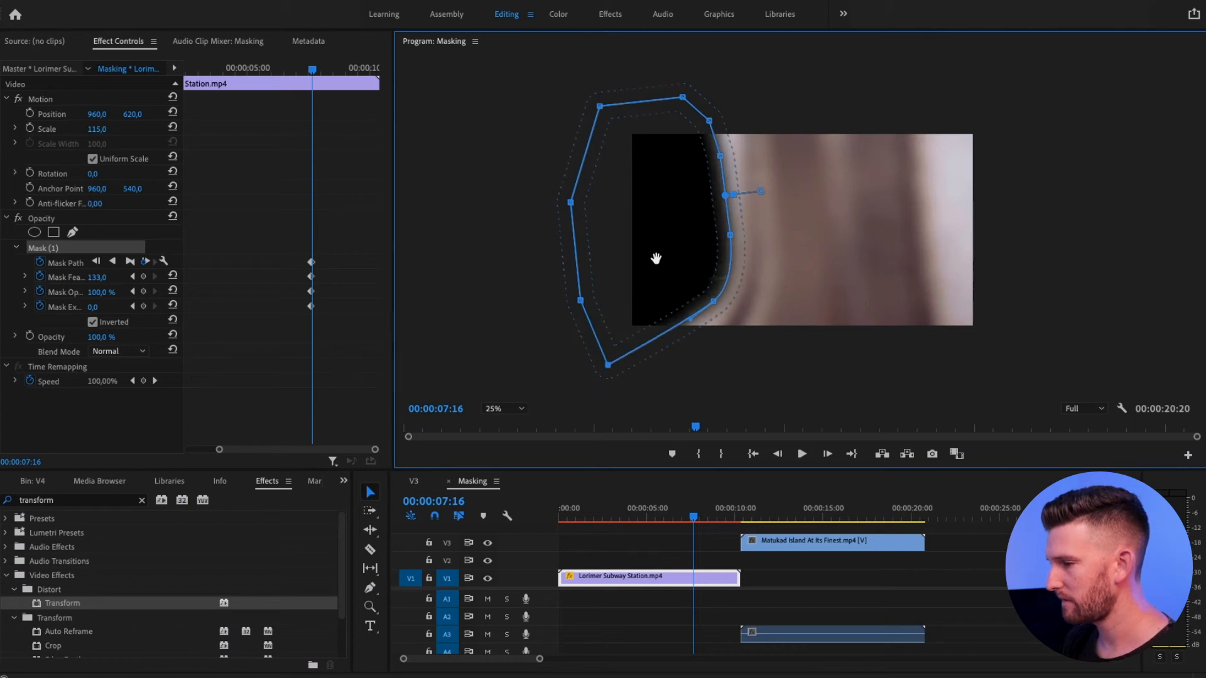
Step: Keyframe the mask path at 00:00:07:17, following the window edge and reshaping the outer points to cover the frame's left corners
{"action": "key", "text": "Right"}
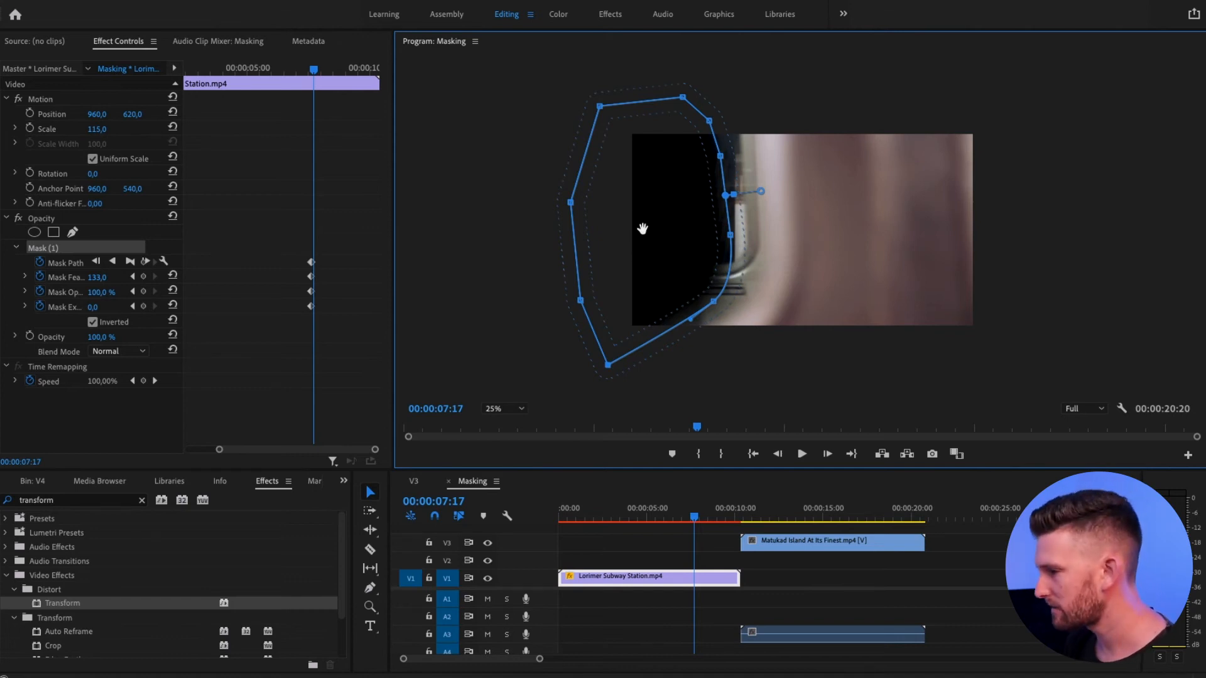
{"action": "left_click_drag", "start_coordinate": [642, 229], "coordinate": [685, 227]}
{"action": "left_click_drag", "start_coordinate": [751, 119], "coordinate": [756, 112]}
{"action": "left_click_drag", "start_coordinate": [641, 104], "coordinate": [589, 104]}
{"action": "left_click_drag", "start_coordinate": [612, 201], "coordinate": [597, 213]}
{"action": "left_click_drag", "start_coordinate": [623, 298], "coordinate": [593, 334]}
{"action": "left_click_drag", "start_coordinate": [702, 333], "coordinate": [705, 339]}
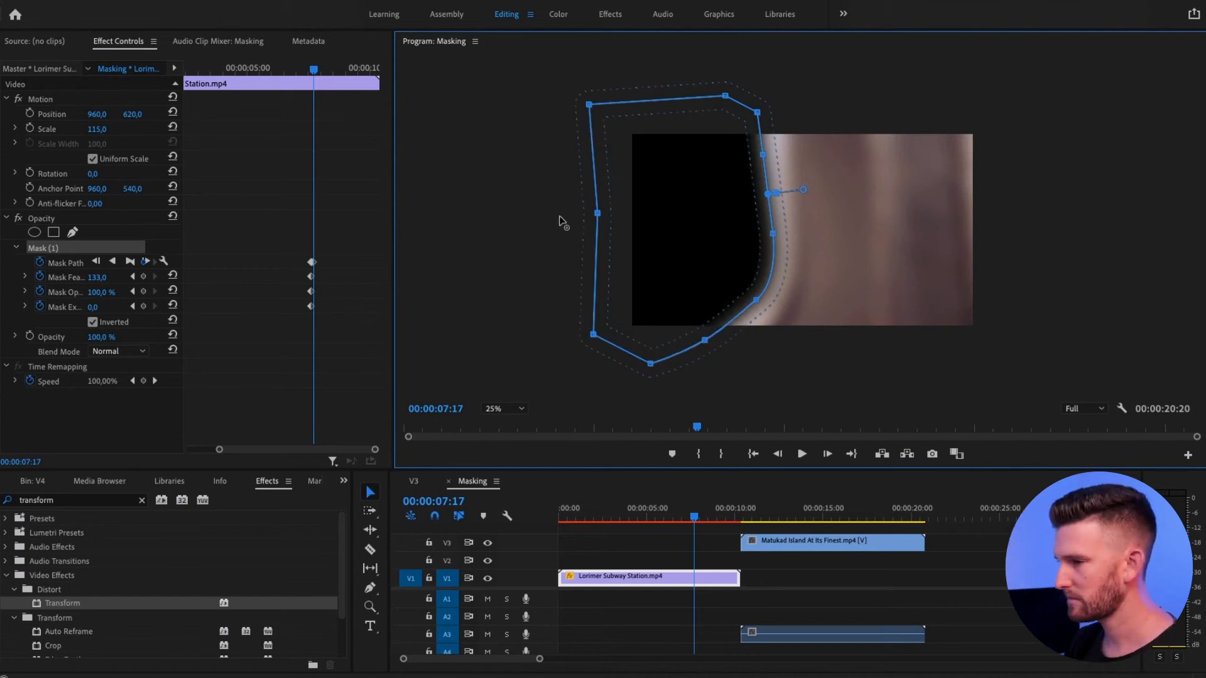
Step: Keyframe the mask path at 00:00:07:18 and 00:00:07:19, moving it with the window edge and keeping its left points outside the frame
{"action": "key", "text": "Right"}
{"action": "left_click_drag", "start_coordinate": [688, 231], "coordinate": [730, 231]}
{"action": "left_click_drag", "start_coordinate": [632, 102], "coordinate": [586, 108]}
{"action": "key", "text": "Right"}
{"action": "left_click_drag", "start_coordinate": [743, 245], "coordinate": [792, 243]}
{"action": "left_click_drag", "start_coordinate": [649, 215], "coordinate": [534, 210]}
Step: Keyframe the mask path at 00:00:07:20 and 00:00:07:21, moving it right with the window edge and extending its left corners outside the frame
{"action": "key", "text": "Right"}
{"action": "left_click_drag", "start_coordinate": [756, 256], "coordinate": [798, 256]}
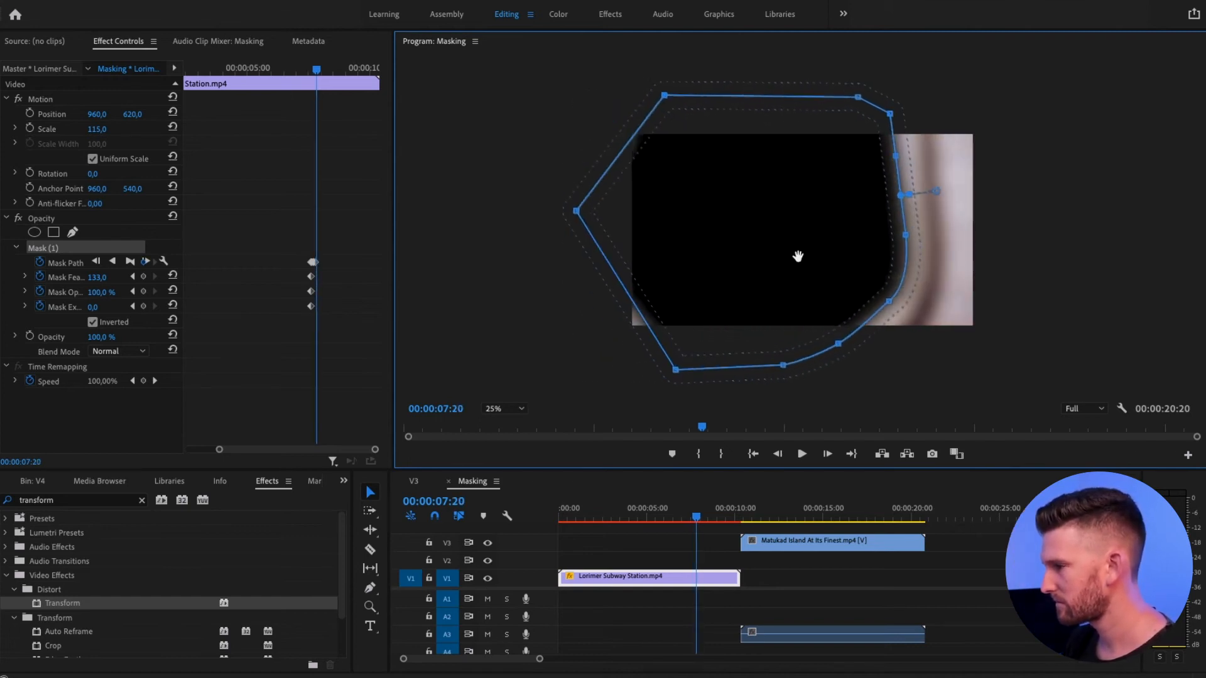
{"action": "left_click_drag", "start_coordinate": [664, 96], "coordinate": [597, 100]}
{"action": "left_click_drag", "start_coordinate": [644, 321], "coordinate": [603, 345]}
{"action": "key", "text": "Right"}
{"action": "left_click_drag", "start_coordinate": [755, 206], "coordinate": [806, 206]}
Step: Keyframe the mask path at 00:00:07:22, moving its right edge past the frame and pulling the left points well outside
{"action": "key", "text": "Right"}
{"action": "left_click_drag", "start_coordinate": [714, 259], "coordinate": [752, 258]}
{"action": "left_click_drag", "start_coordinate": [646, 367], "coordinate": [578, 370]}
{"action": "left_click_drag", "start_coordinate": [622, 222], "coordinate": [580, 220]}
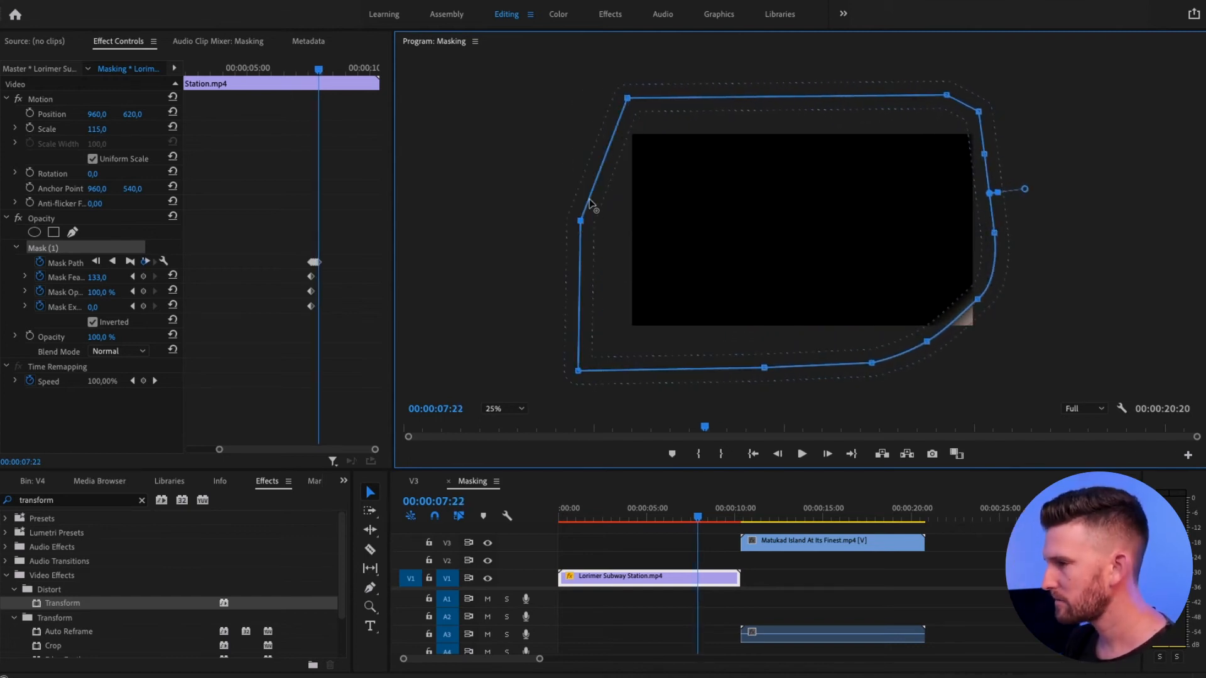
{"action": "left_click_drag", "start_coordinate": [626, 98], "coordinate": [547, 74]}
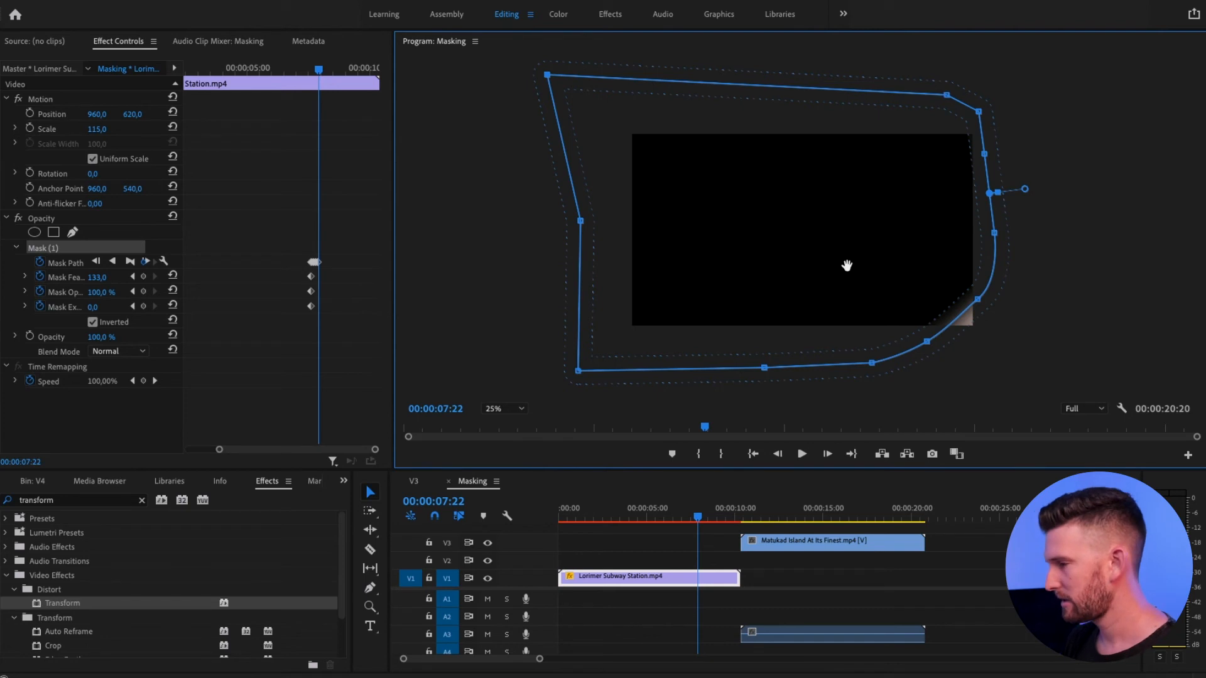
Step: Keyframe the mask path at 00:00:07:23, pulling its right-side points outward so that the mask encloses the entire frame
{"action": "key", "text": "Right"}
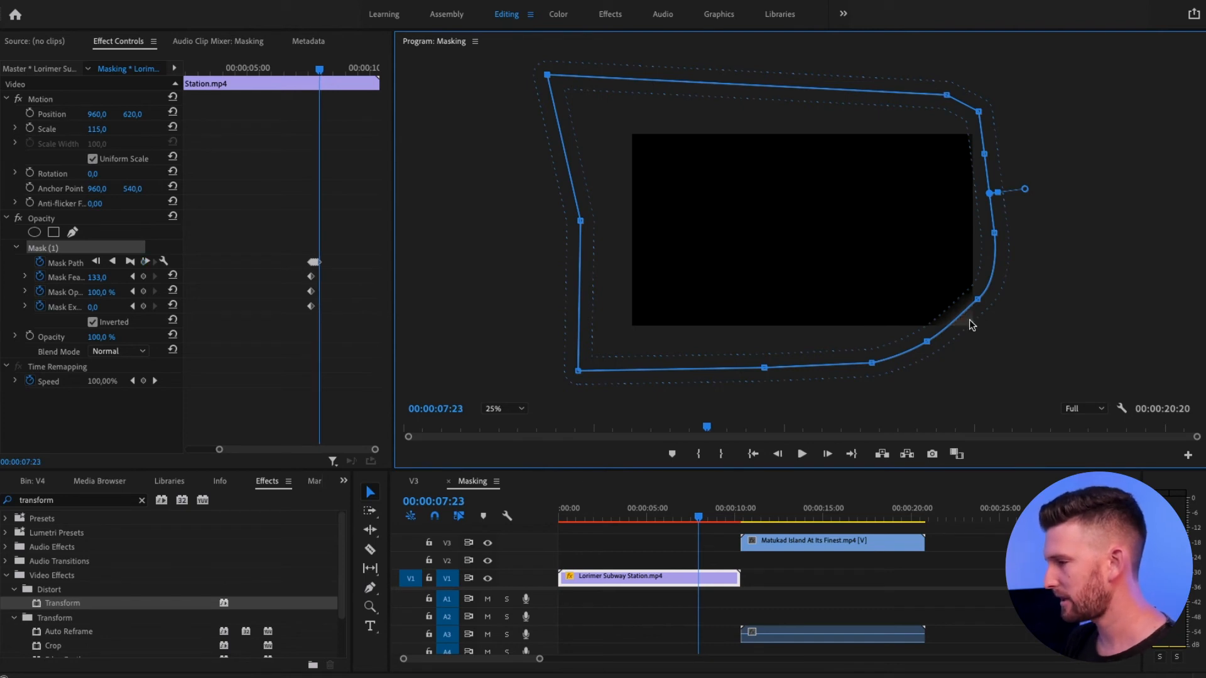
{"action": "left_click_drag", "start_coordinate": [977, 299], "coordinate": [1027, 342]}
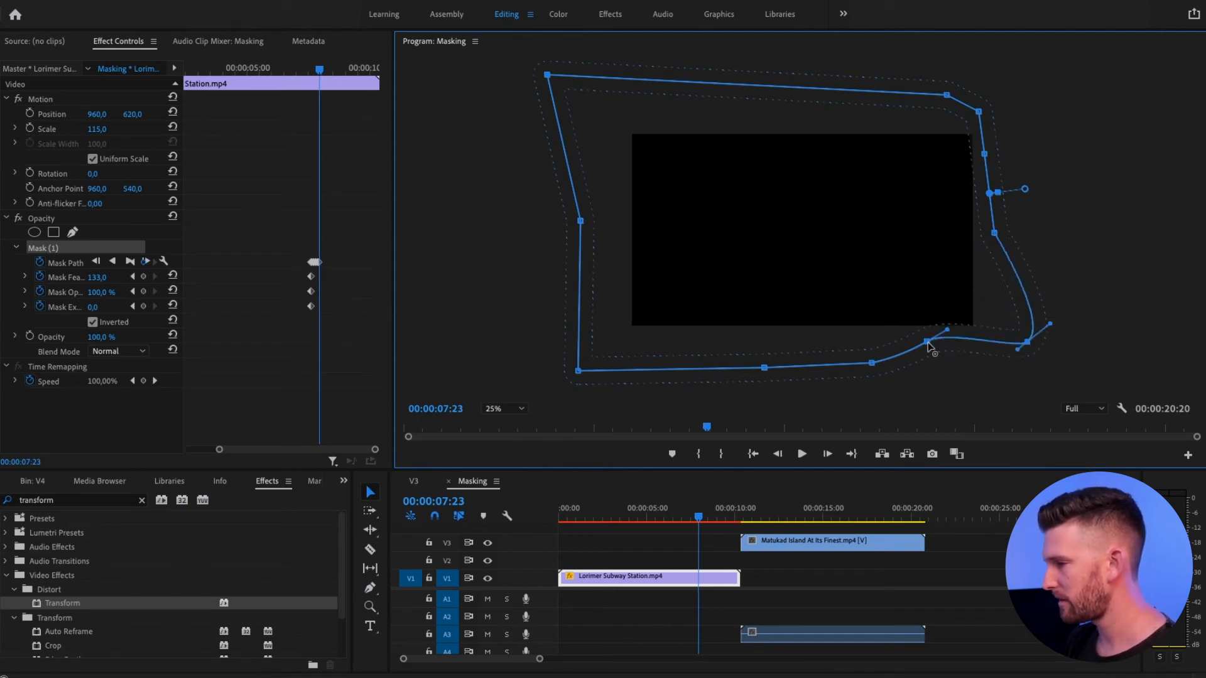
{"action": "left_click_drag", "start_coordinate": [927, 341], "coordinate": [939, 380]}
{"action": "left_click_drag", "start_coordinate": [983, 154], "coordinate": [1037, 128]}
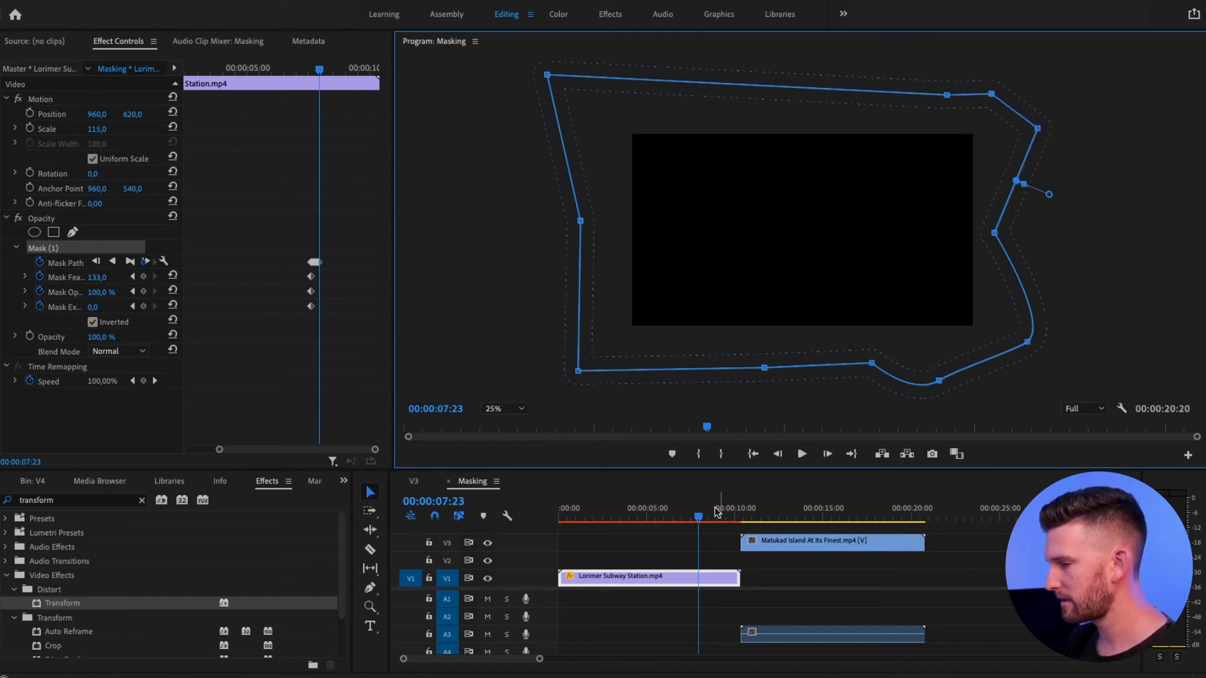
Step: Step through the frames from about 00:00:07:00 to examine how the mask follows the train window and where it first appears
{"action": "left_click_drag", "start_coordinate": [716, 514], "coordinate": [682, 523]}
{"action": "key", "text": "Right"}
{"action": "key", "text": "Right"}
{"action": "key", "text": "Right"}
{"action": "key", "text": "Right"}
{"action": "key", "text": "Right"}
{"action": "key", "text": "Right"}
{"action": "key", "text": "Right"}
{"action": "key", "text": "Right"}
{"action": "key", "text": "Right"}
{"action": "key", "text": "Right"}
{"action": "key", "text": "Right"}
{"action": "key", "text": "Right"}
{"action": "key", "text": "Right"}
{"action": "key", "text": "Right"}
{"action": "key", "text": "Right"}
{"action": "key", "text": "Right"}
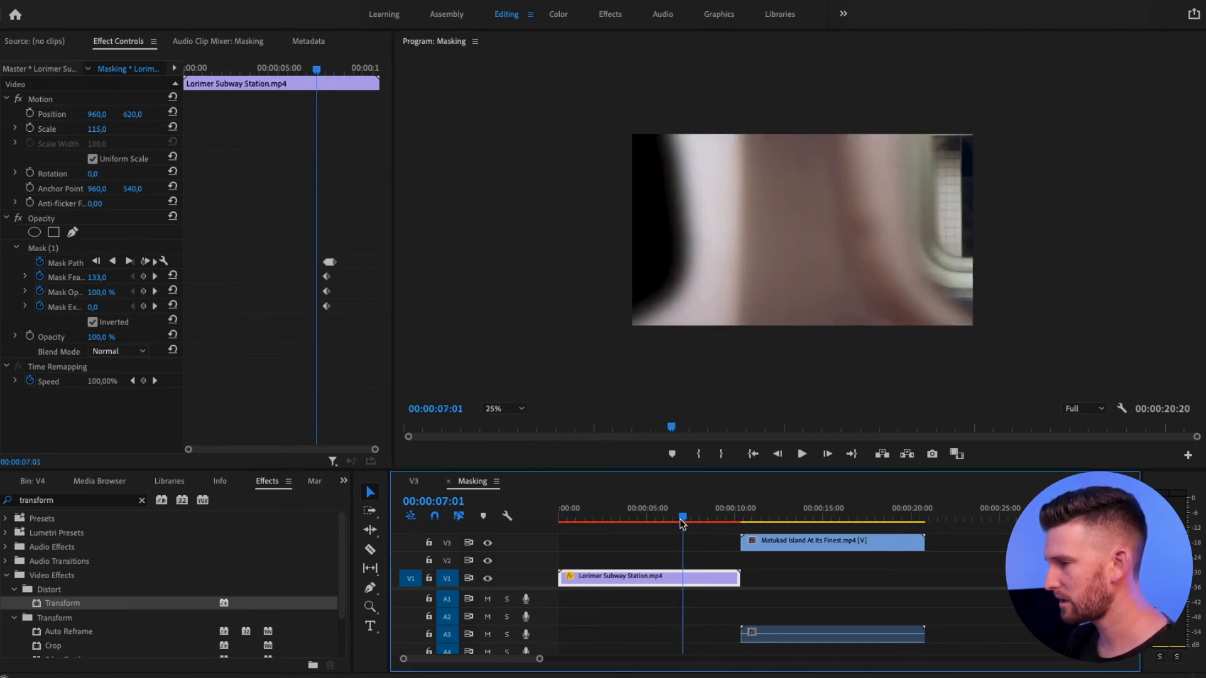
{"action": "key", "text": "Right"}
{"action": "key", "text": "Right"}
{"action": "key", "text": "Right"}
{"action": "key", "text": "Right"}
{"action": "key", "text": "Right"}
{"action": "key", "text": "Right"}
{"action": "key", "text": "Right"}
{"action": "key", "text": "Right"}
{"action": "key", "text": "Right"}
{"action": "key", "text": "Right"}
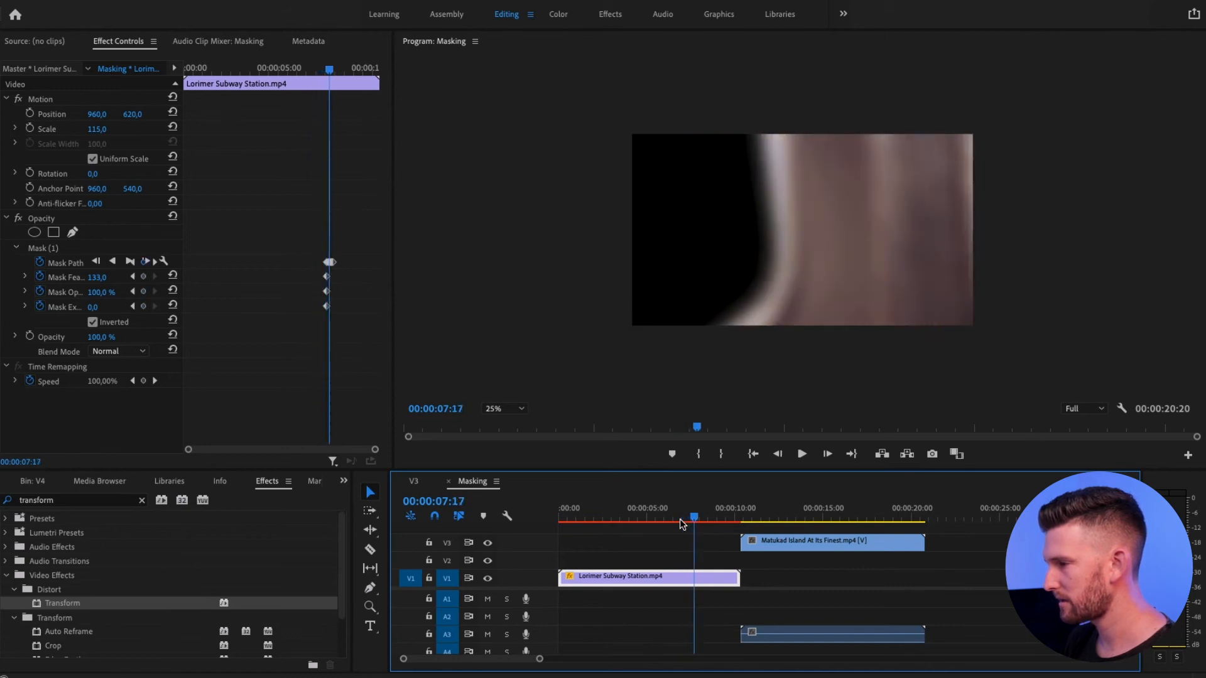
{"action": "key", "text": "Left"}
{"action": "key", "text": "Left"}
{"action": "key", "text": "Left"}
{"action": "key", "text": "Left"}
{"action": "key", "text": "Left"}
{"action": "key", "text": "Left"}
{"action": "key", "text": "Left"}
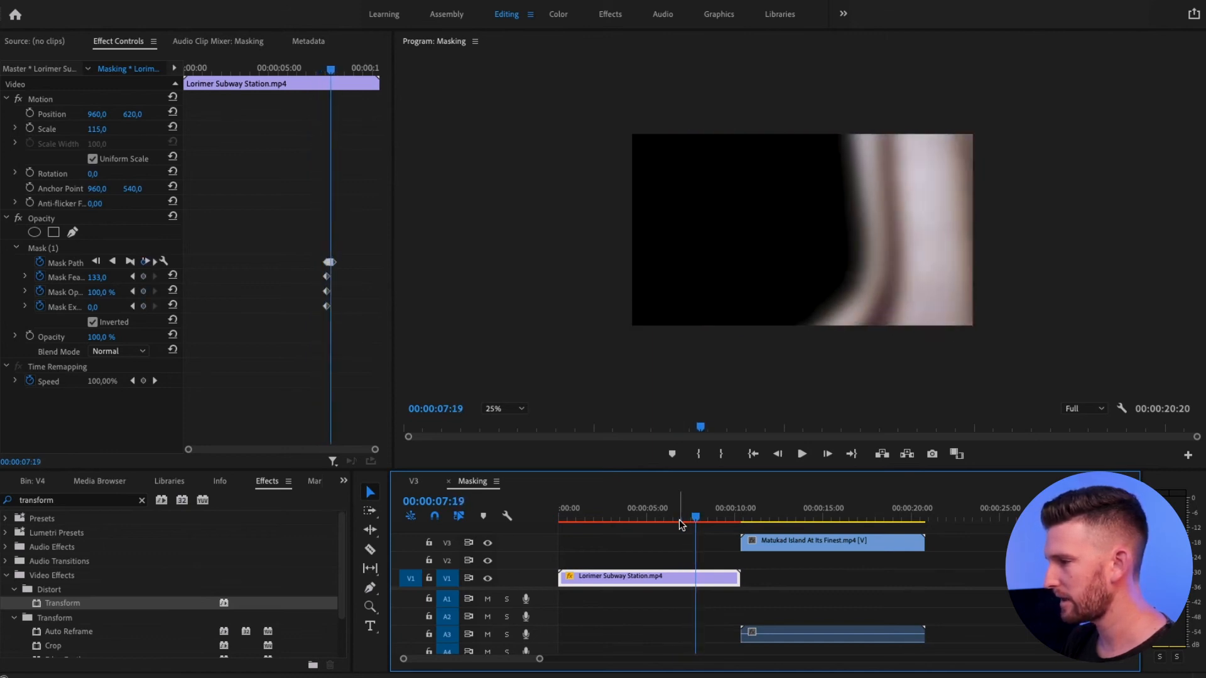
{"action": "key", "text": "Left"}
{"action": "key", "text": "Right"}
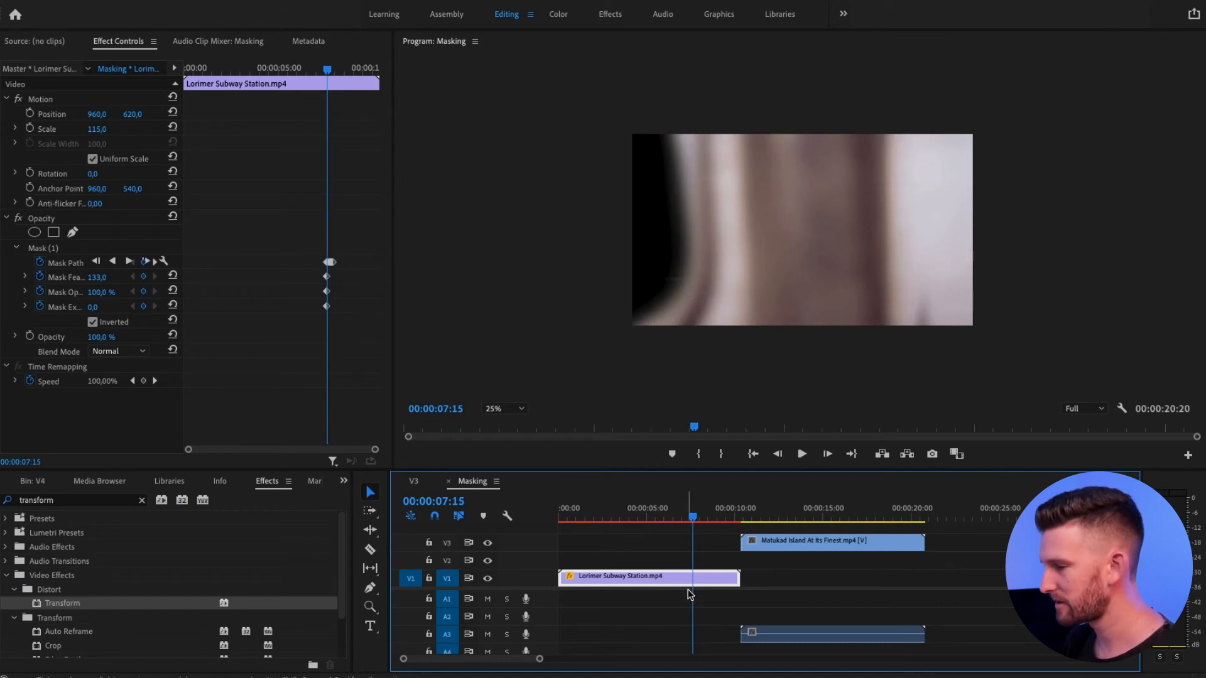
Step: Keyframe the mask path at 00:00:07:14, moving Mask (1) completely outside the frame's left side
{"action": "left_click", "coordinate": [52, 251]}
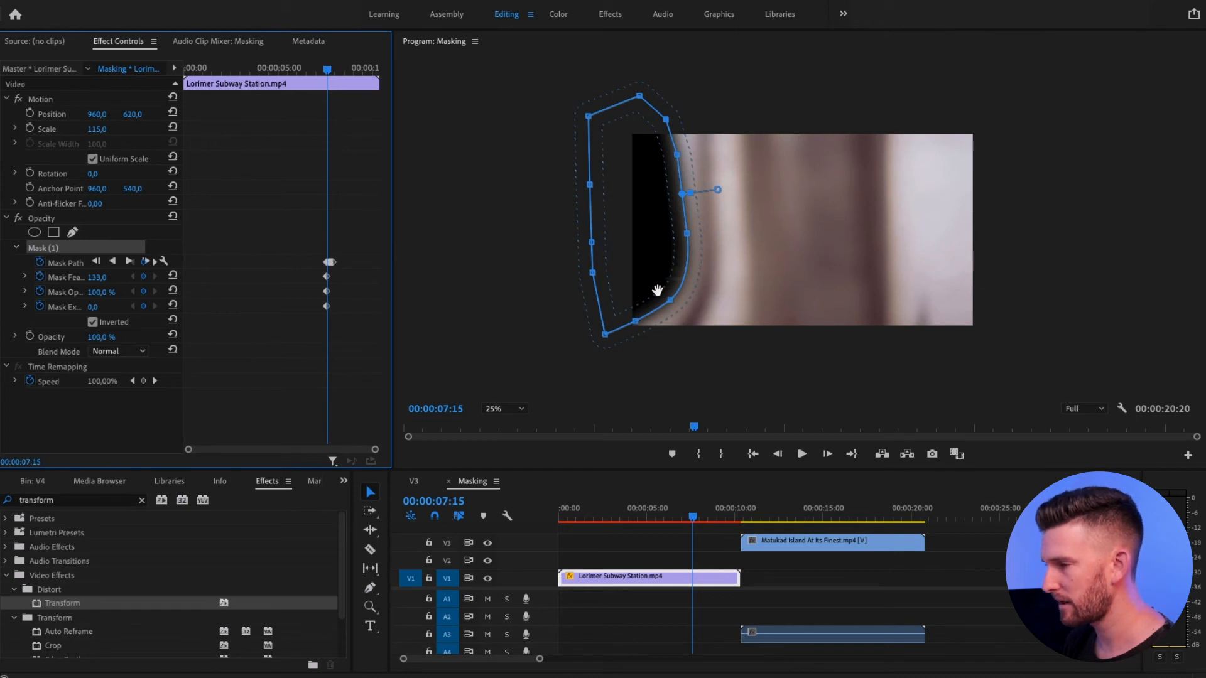
{"action": "key", "text": "Left"}
{"action": "left_click_drag", "start_coordinate": [648, 262], "coordinate": [557, 274]}
{"action": "key", "text": "Right"}
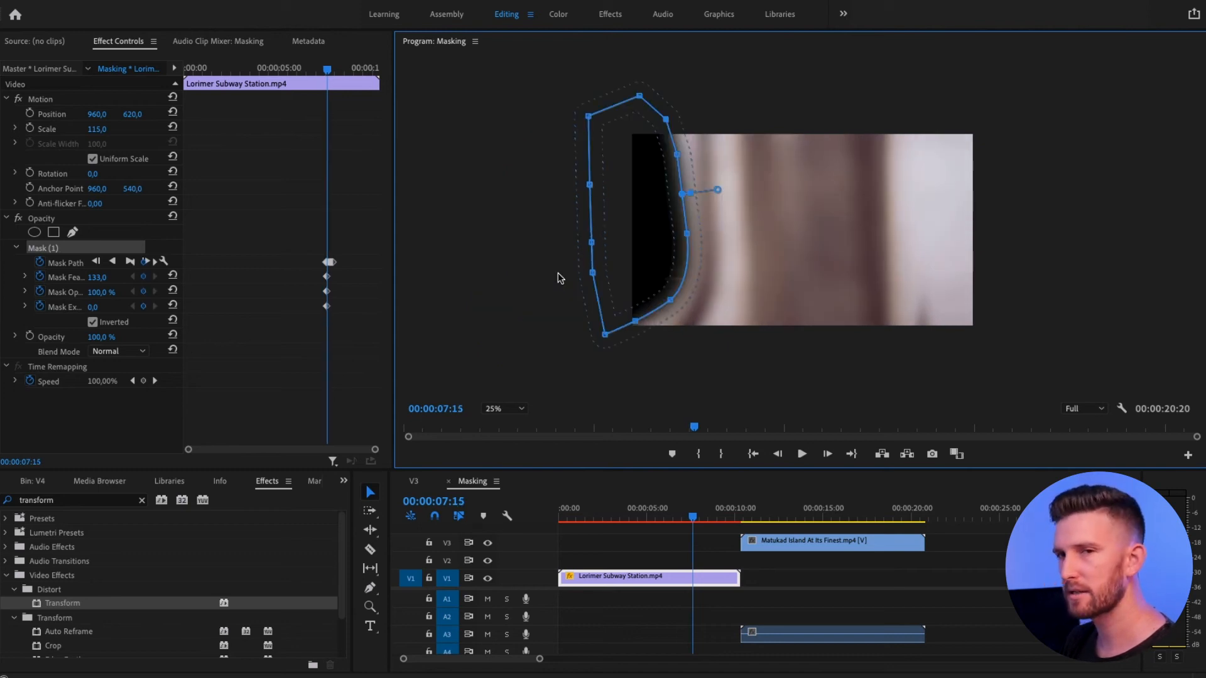
Step: Check the mask frame by frame from 00:00:07:15 onward and at 00:00:03:20, before the window reveal starts
{"action": "key", "text": "Right"}
{"action": "key", "text": "Right"}
{"action": "key", "text": "Right"}
{"action": "key", "text": "Right"}
{"action": "key", "text": "Right"}
{"action": "key", "text": "Right"}
{"action": "key", "text": "Right"}
{"action": "key", "text": "Right"}
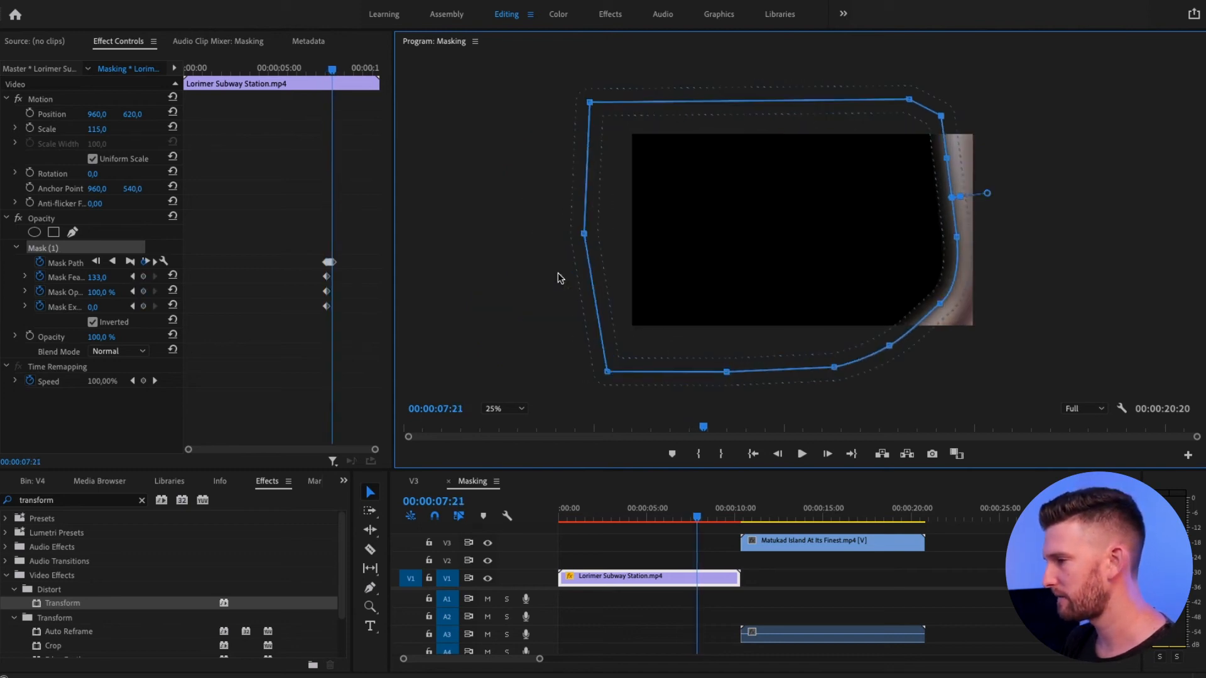
{"action": "left_click_drag", "start_coordinate": [681, 520], "coordinate": [628, 524]}
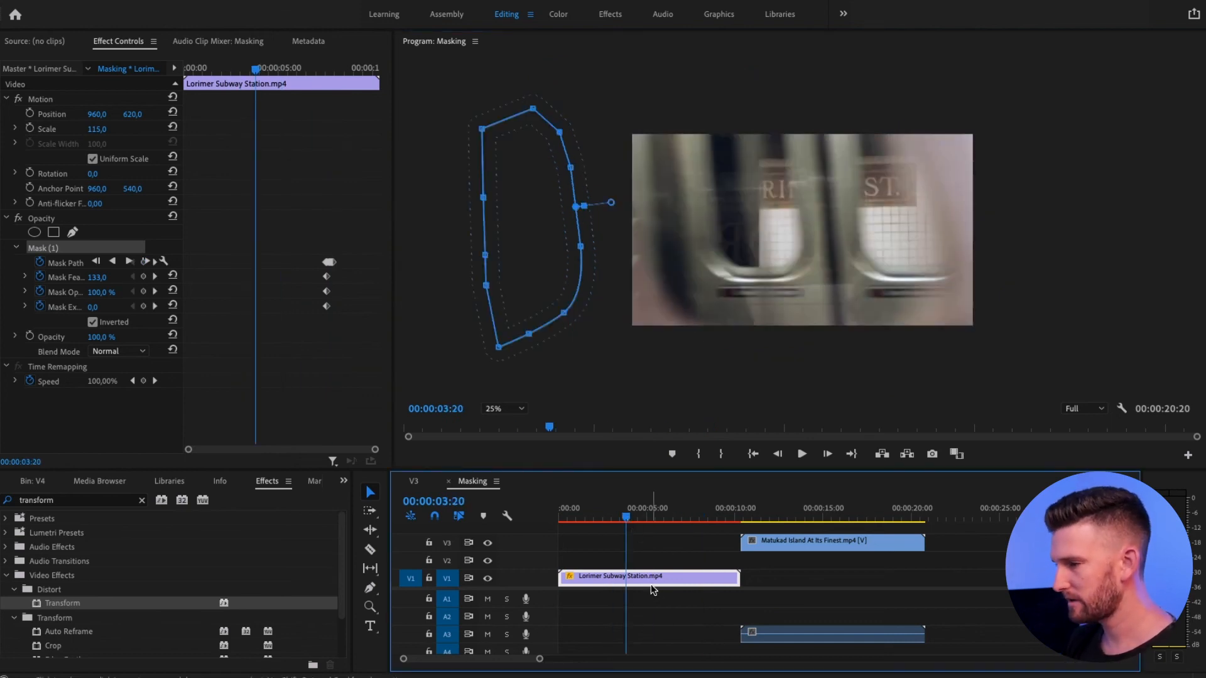
Step: Move the Lorimer Subway Station clip up to V2 and place the Matukad Island clip on V1 underneath, overlapping its second half
{"action": "left_click", "coordinate": [643, 545]}
{"action": "left_click", "coordinate": [640, 583]}
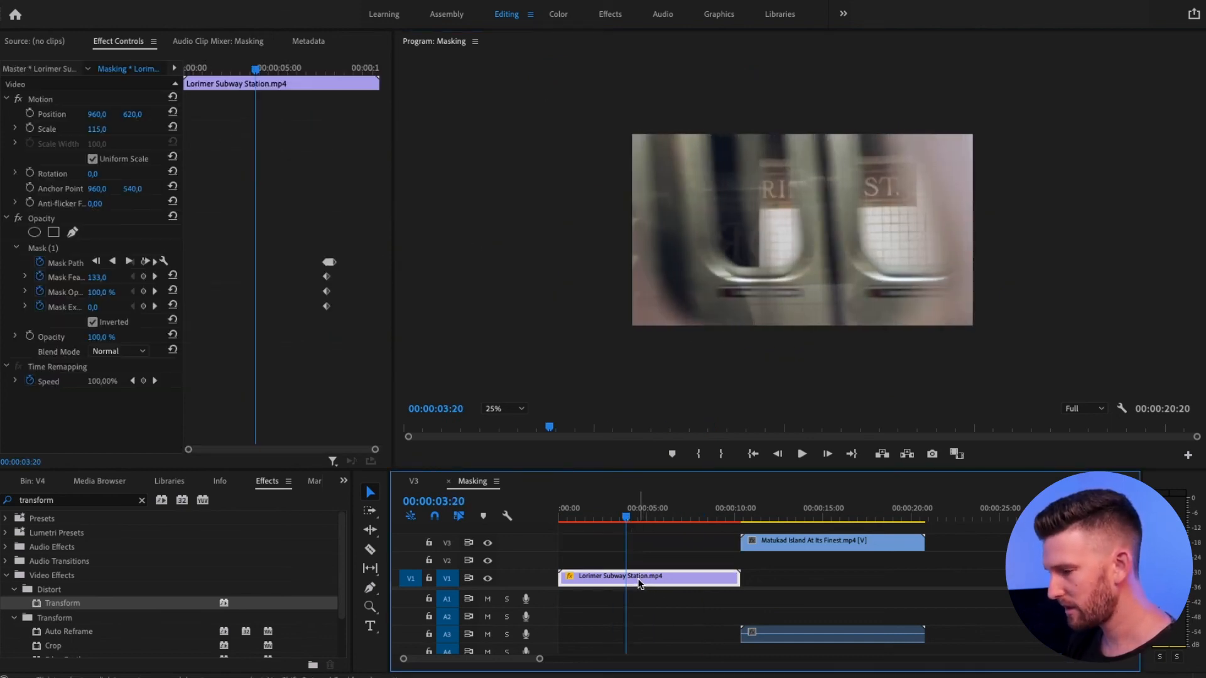
{"action": "left_click_drag", "start_coordinate": [640, 583], "coordinate": [644, 572]}
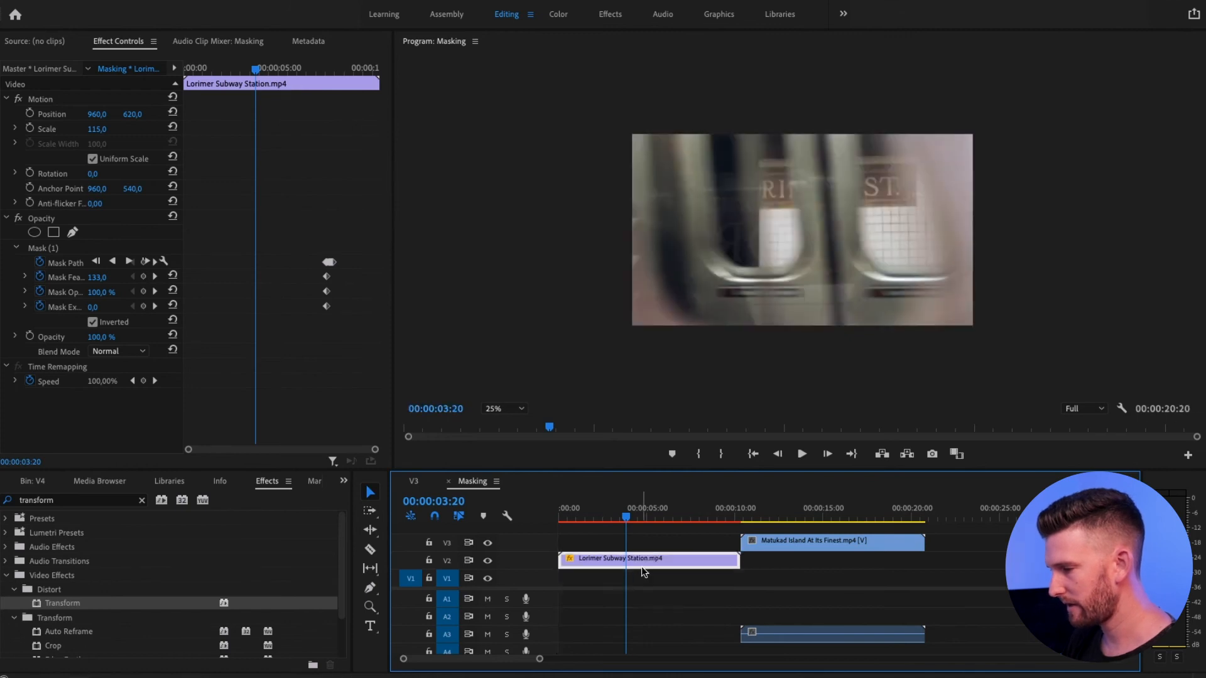
{"action": "left_click", "coordinate": [811, 546]}
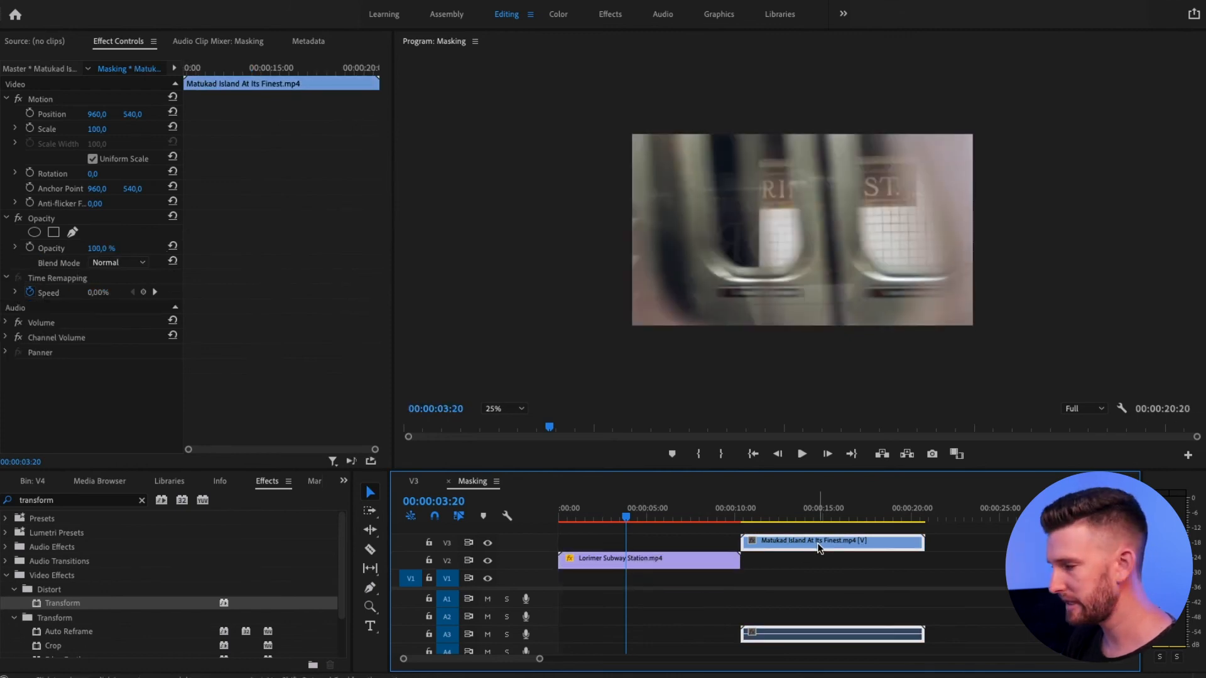
{"action": "left_click_drag", "start_coordinate": [819, 548], "coordinate": [738, 584]}
Step: Shift the Matukad Island clip on V1 so that it starts at 00:00:06:23, shortly before the window reveal
{"action": "left_click", "coordinate": [634, 518]}
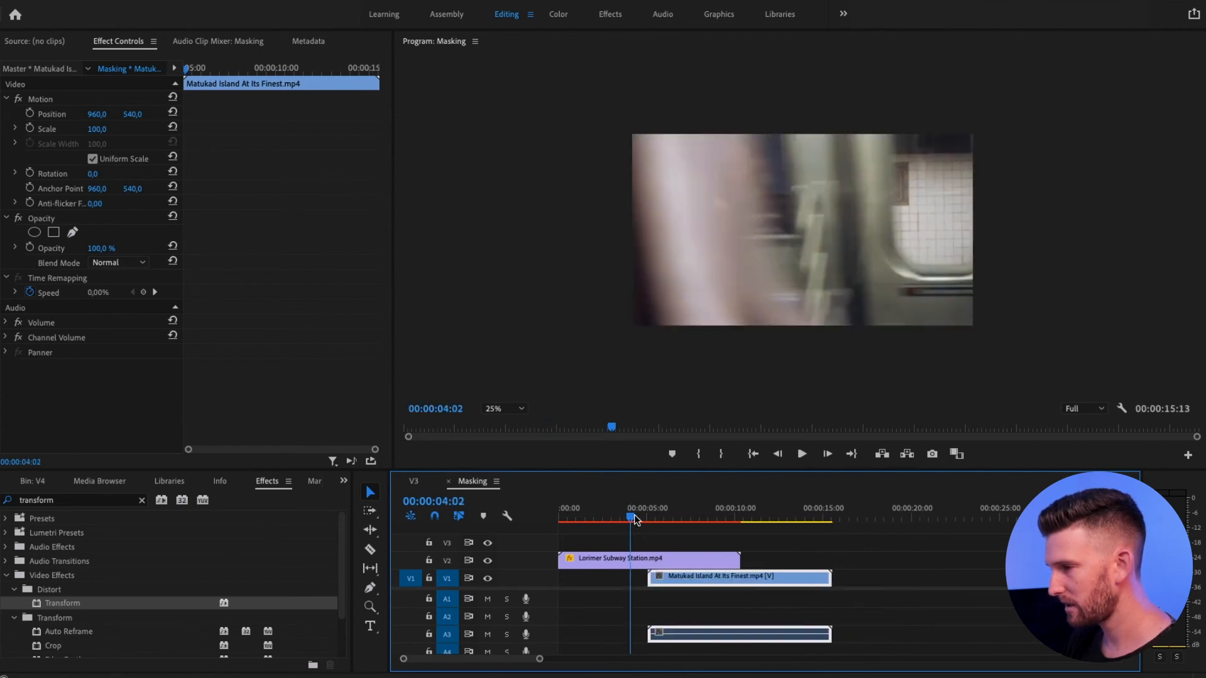
{"action": "key", "text": "space"}
{"action": "key", "text": "space"}
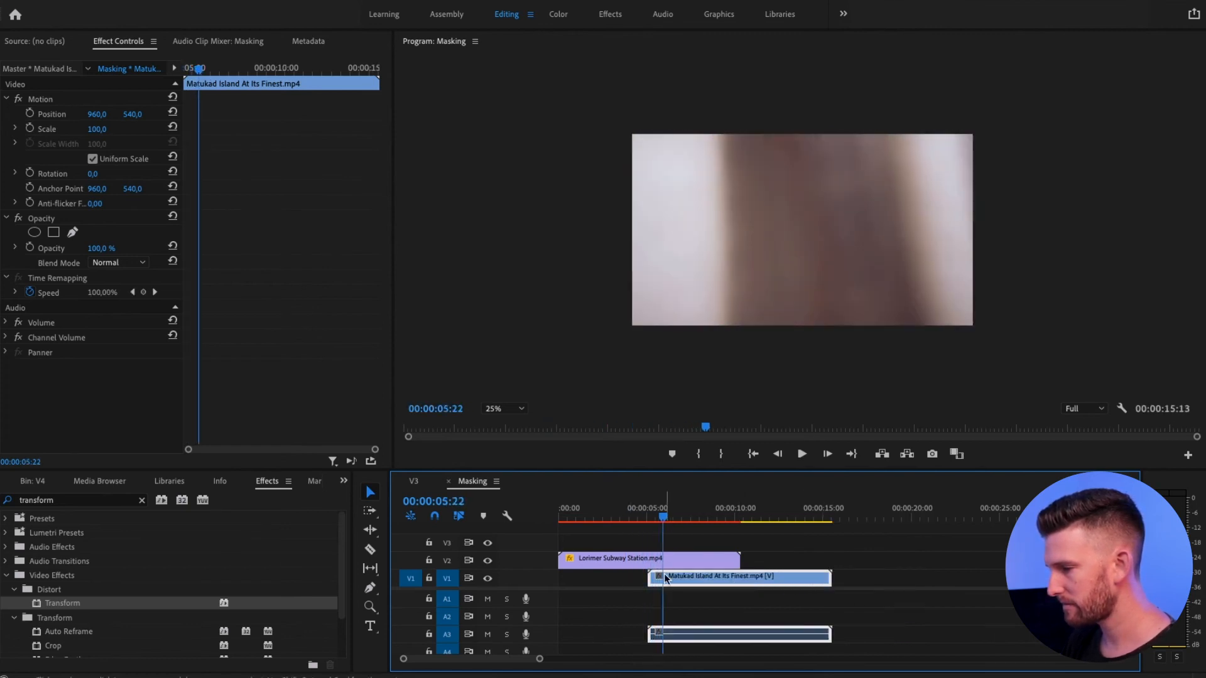
{"action": "mouse_move", "coordinate": [665, 578]}
{"action": "left_mouse_down"}
{"action": "mouse_move", "coordinate": [700, 579]}
{"action": "mouse_move", "coordinate": [684, 578]}
{"action": "left_mouse_up"}
{"action": "left_click", "coordinate": [675, 517]}
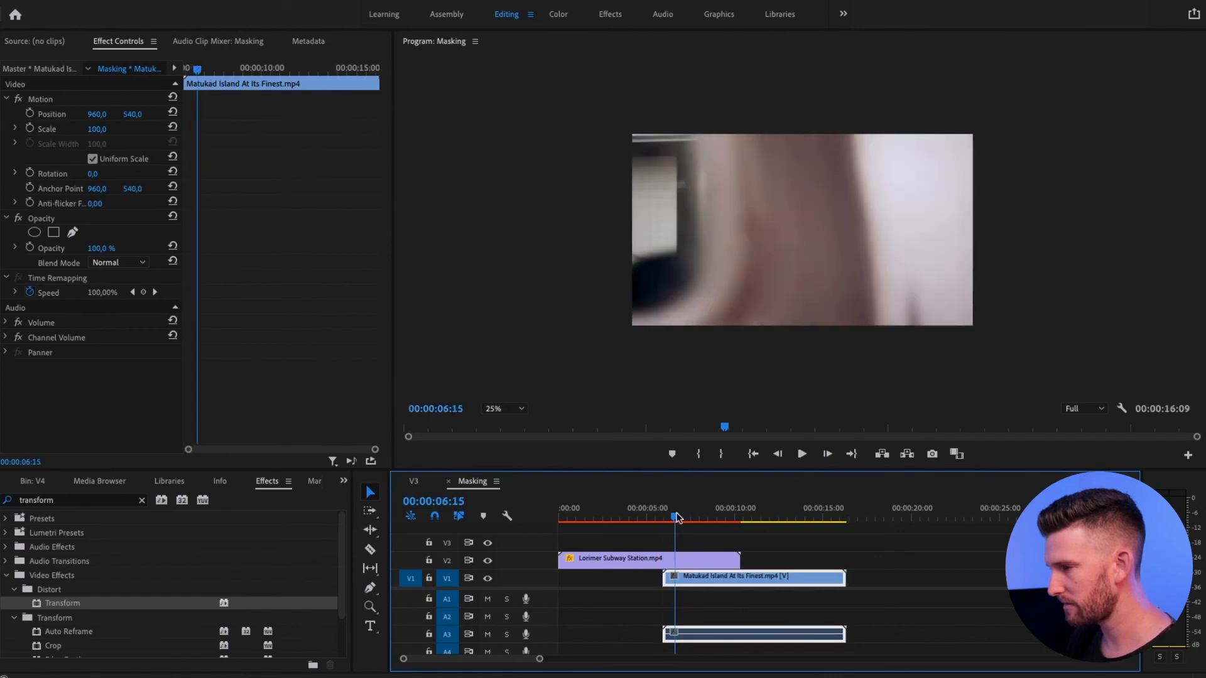
{"action": "mouse_move", "coordinate": [676, 517]}
{"action": "left_mouse_down"}
{"action": "mouse_move", "coordinate": [698, 518]}
{"action": "mouse_move", "coordinate": [680, 520]}
{"action": "left_mouse_up"}
{"action": "left_click_drag", "start_coordinate": [696, 581], "coordinate": [713, 583]}
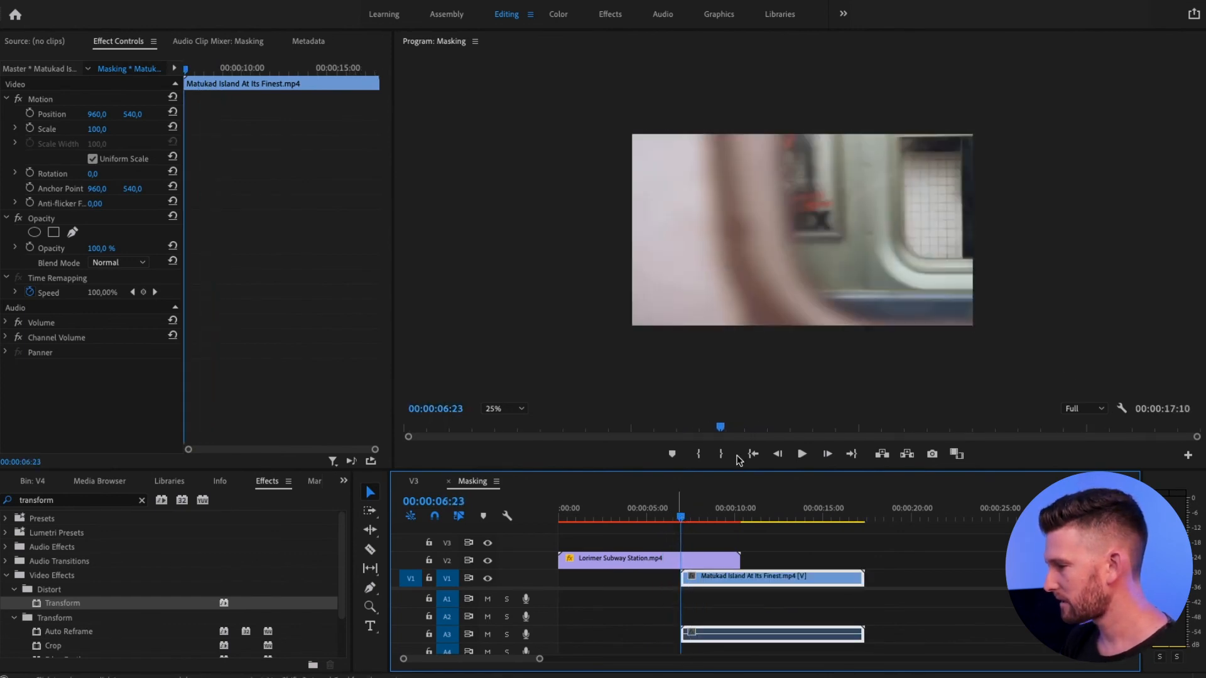
Step: Set the program preview zoom to Fit and play the masking transition from 00:00:06:09 and again from 00:00:05:23
{"action": "left_click", "coordinate": [521, 409]}
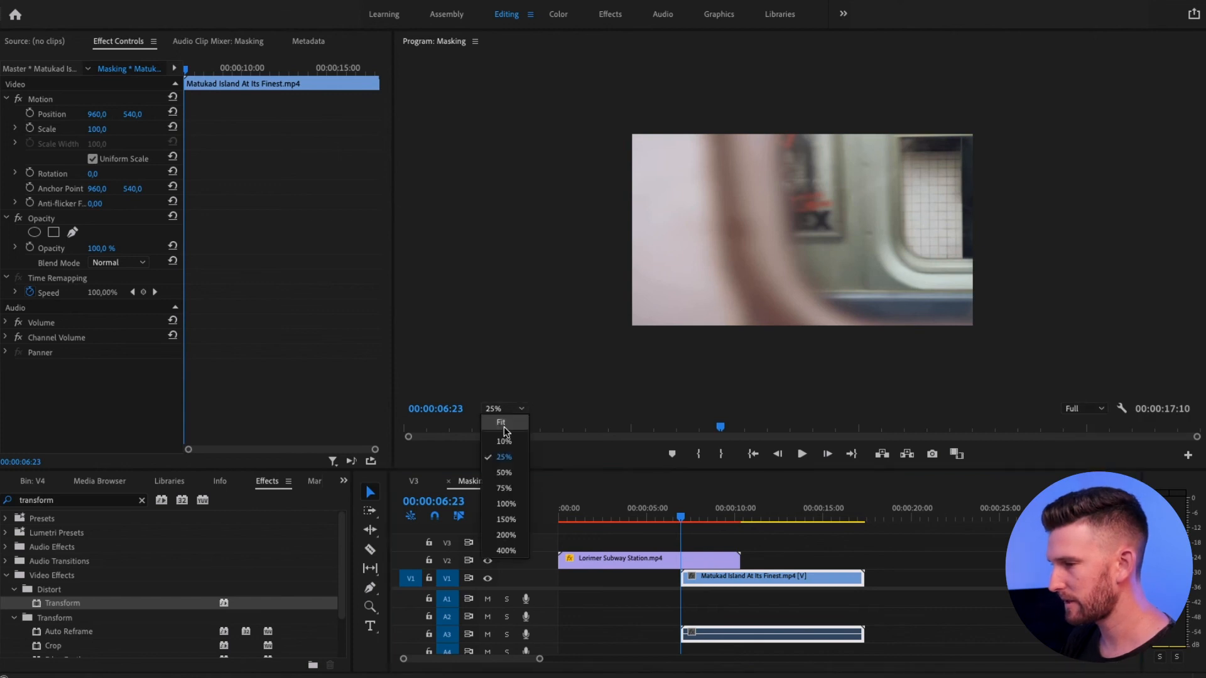
{"action": "left_click", "coordinate": [503, 424]}
{"action": "left_click", "coordinate": [672, 517]}
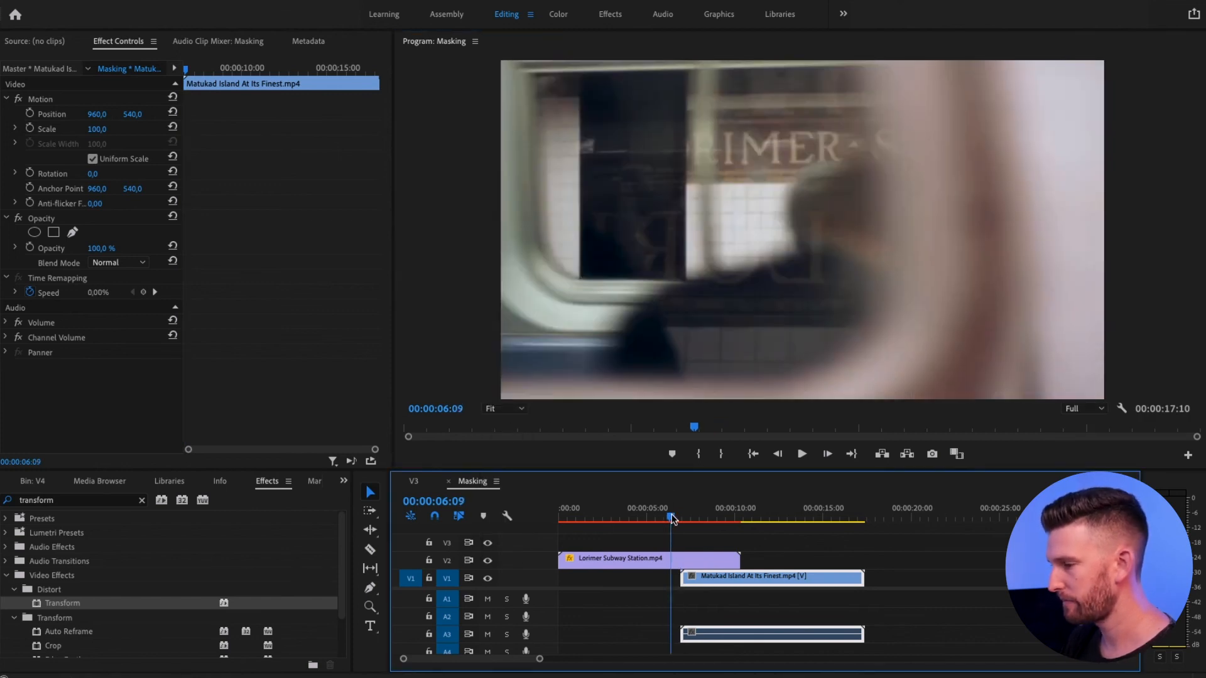
{"action": "key", "text": "space"}
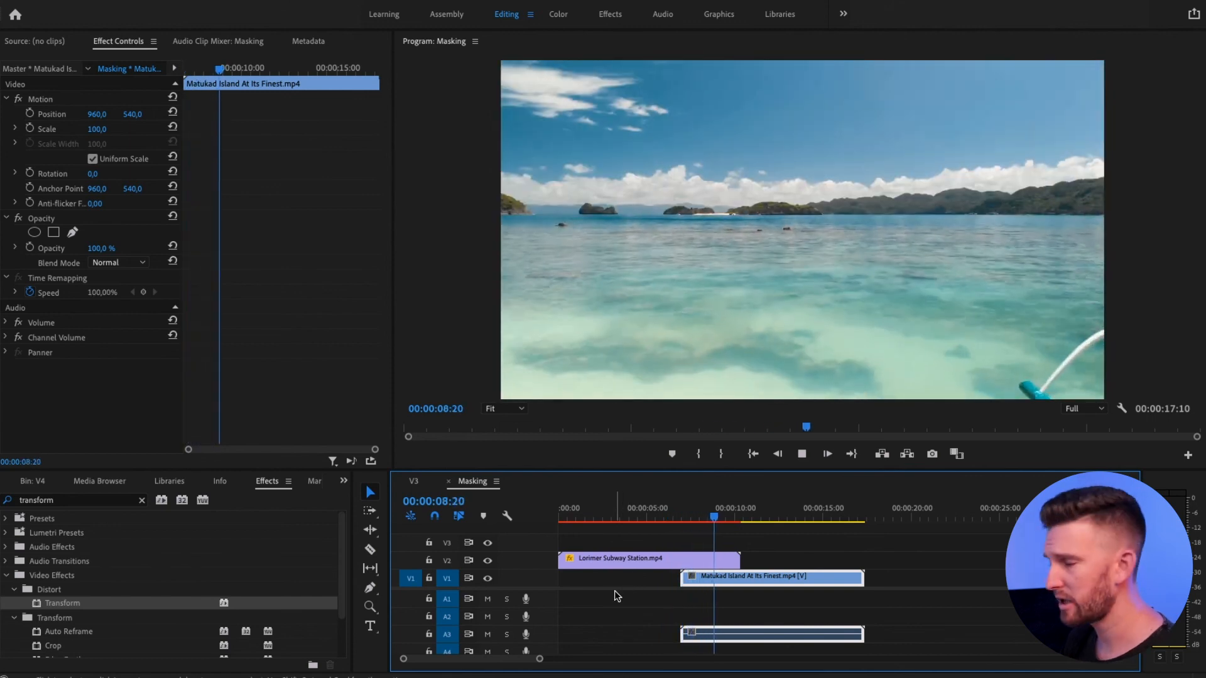
{"action": "left_click", "coordinate": [664, 521]}
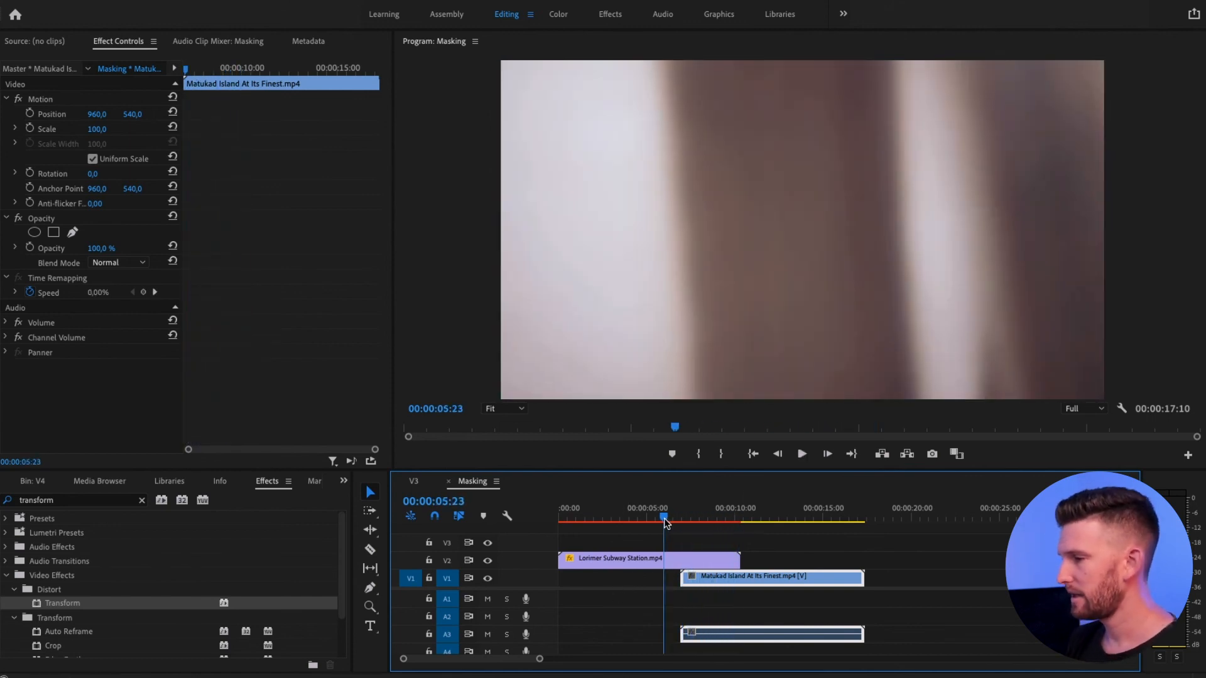
{"action": "key", "text": "space"}
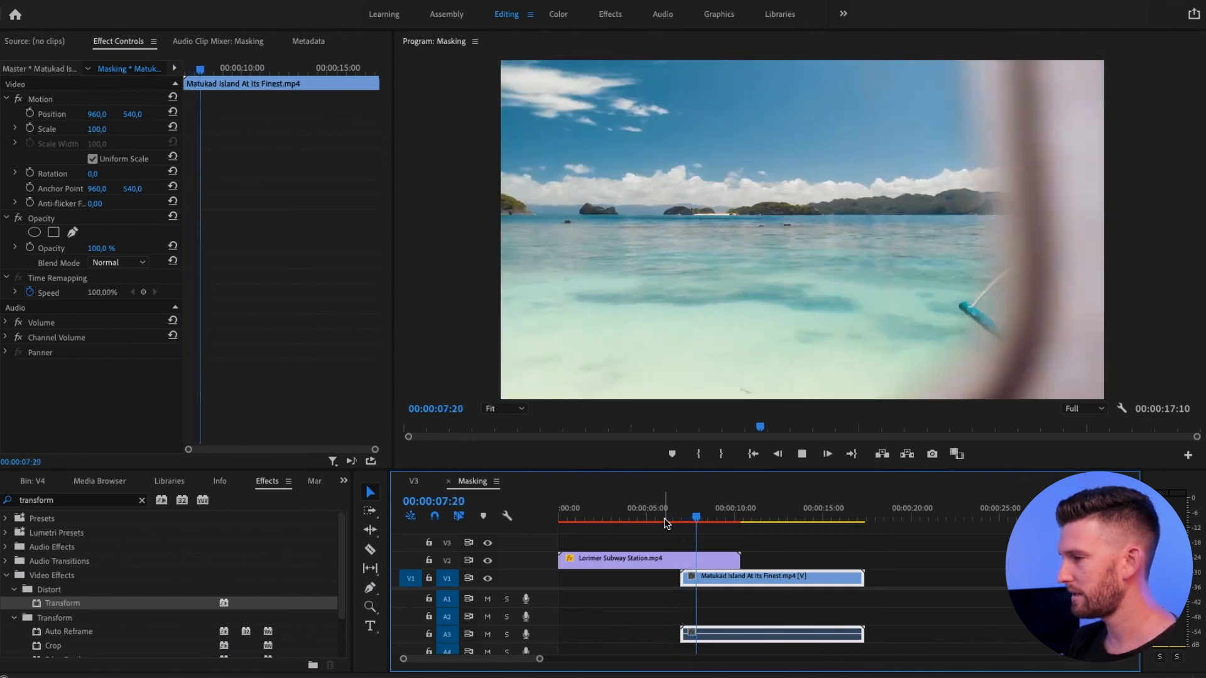
{"action": "key", "text": "space"}
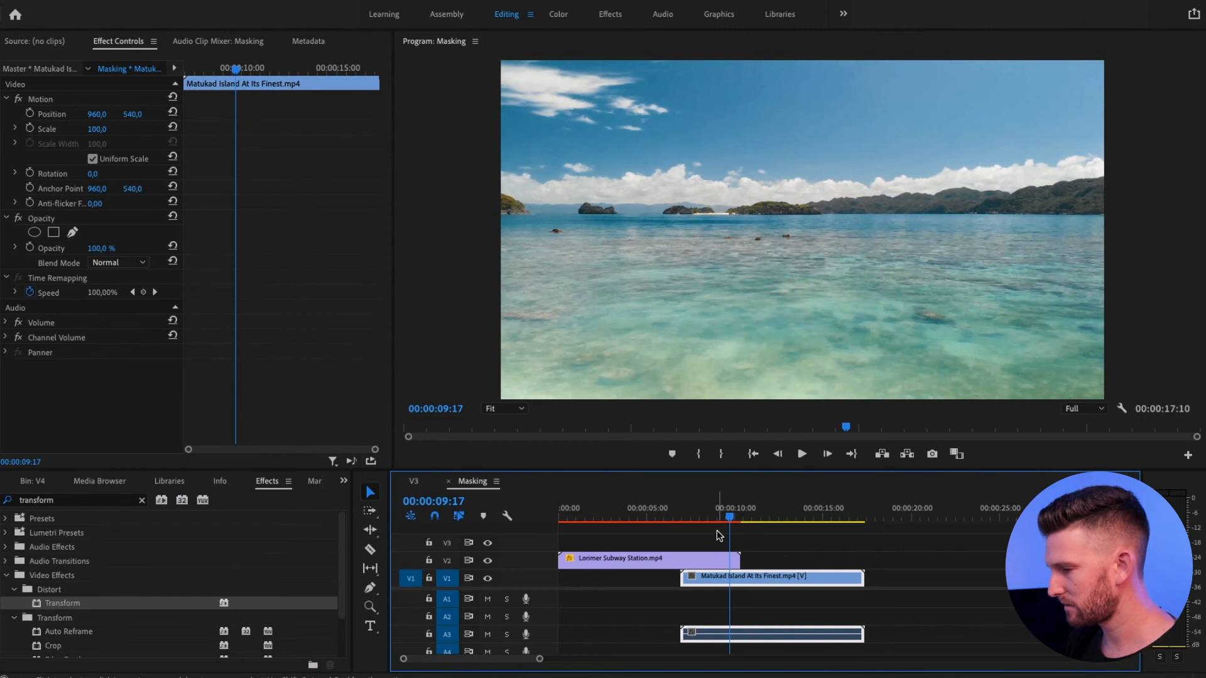
Step: Select the Lorimer Subway Station clip and examine frame by frame, between 00:00:06:19 and 00:00:07:19, how the mask reveals the island
{"action": "left_click_drag", "start_coordinate": [706, 521], "coordinate": [676, 527]}
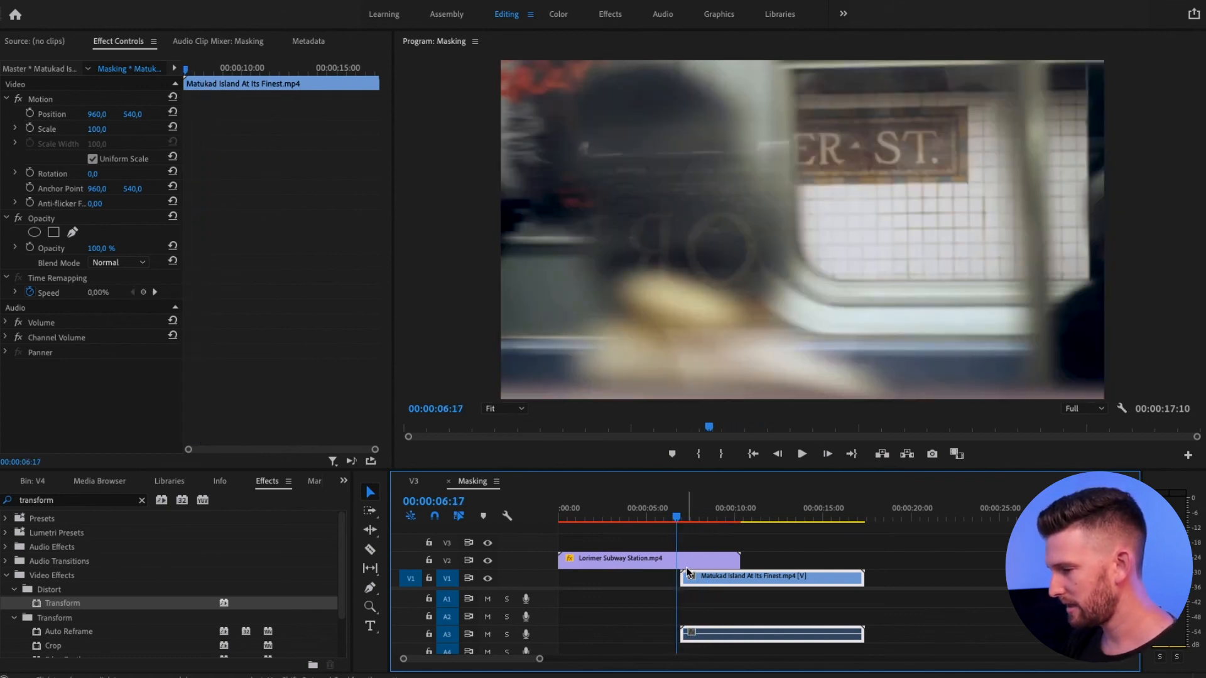
{"action": "left_click", "coordinate": [686, 571]}
{"action": "left_click", "coordinate": [688, 563]}
{"action": "left_click", "coordinate": [681, 530]}
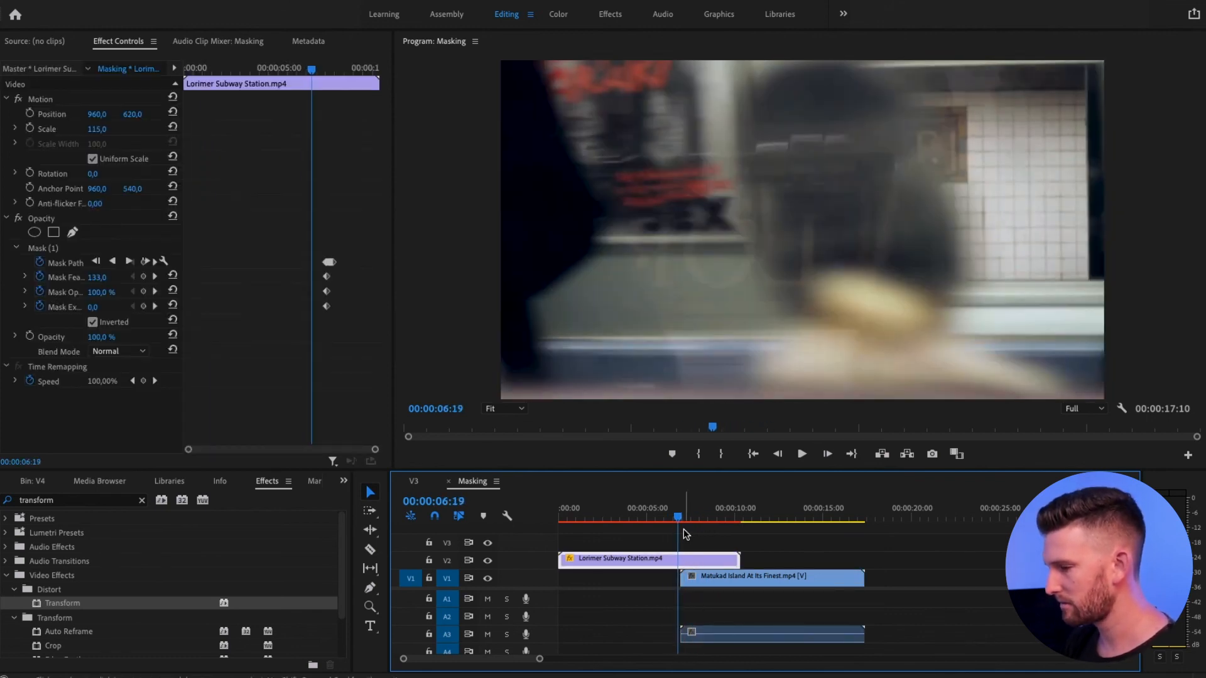
{"action": "key", "text": "Right"}
{"action": "key", "text": "Right"}
{"action": "key", "text": "Right"}
{"action": "key", "text": "Right"}
{"action": "key", "text": "Right"}
{"action": "key", "text": "Right"}
{"action": "key", "text": "Right"}
{"action": "key", "text": "Right"}
{"action": "key", "text": "Right"}
{"action": "key", "text": "Right"}
{"action": "key", "text": "Right"}
{"action": "key", "text": "Right"}
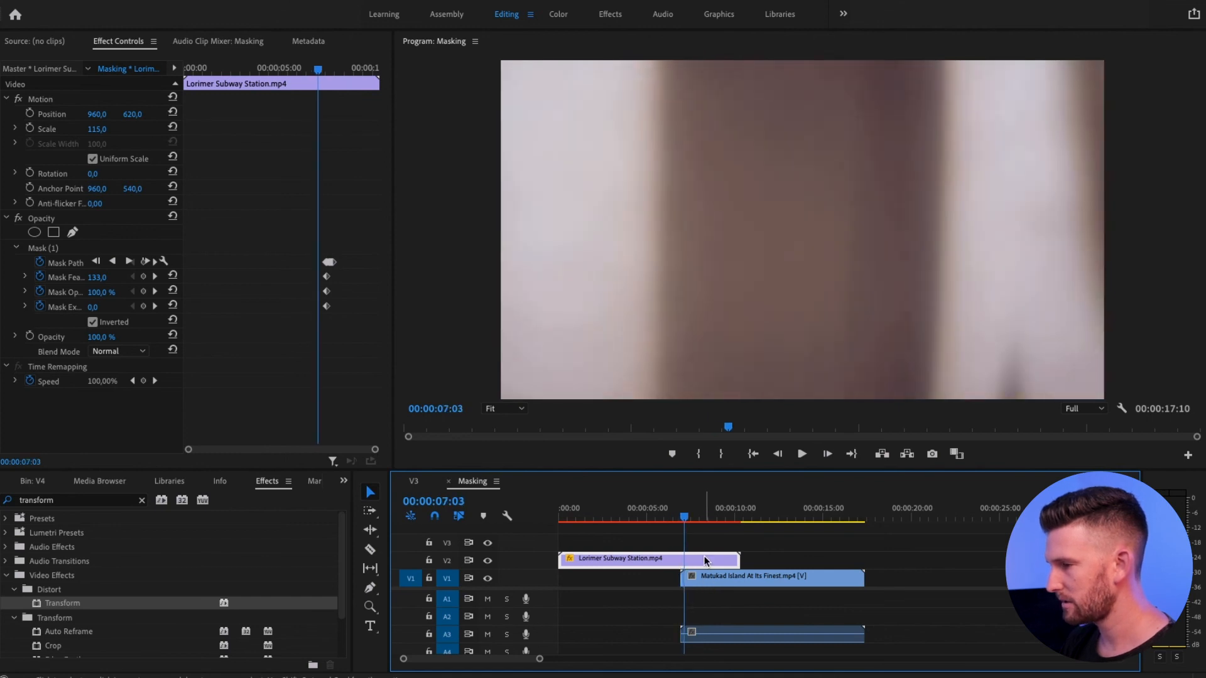
{"action": "key", "text": "Right"}
{"action": "key", "text": "Right"}
{"action": "key", "text": "Right"}
{"action": "key", "text": "Right"}
{"action": "key", "text": "Right"}
{"action": "key", "text": "Right"}
{"action": "key", "text": "Right"}
{"action": "key", "text": "Right"}
{"action": "key", "text": "Right"}
{"action": "key", "text": "Right"}
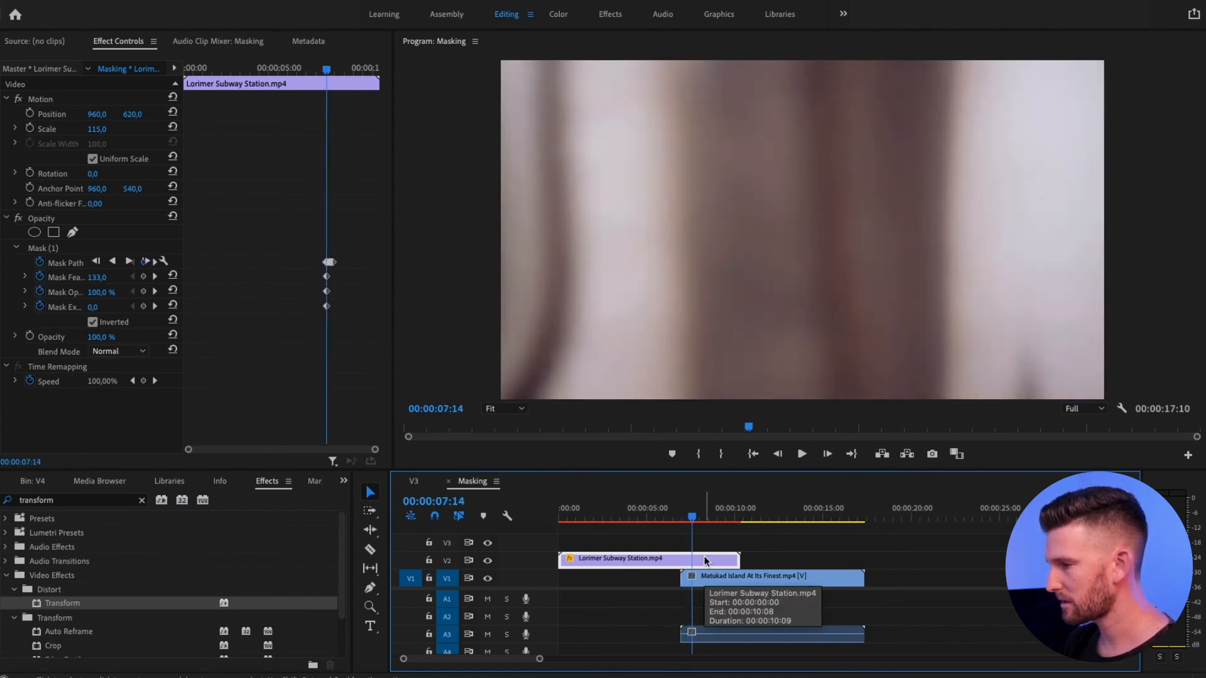
{"action": "key", "text": "Right"}
{"action": "key", "text": "Right"}
{"action": "key", "text": "Right"}
{"action": "key", "text": "Right"}
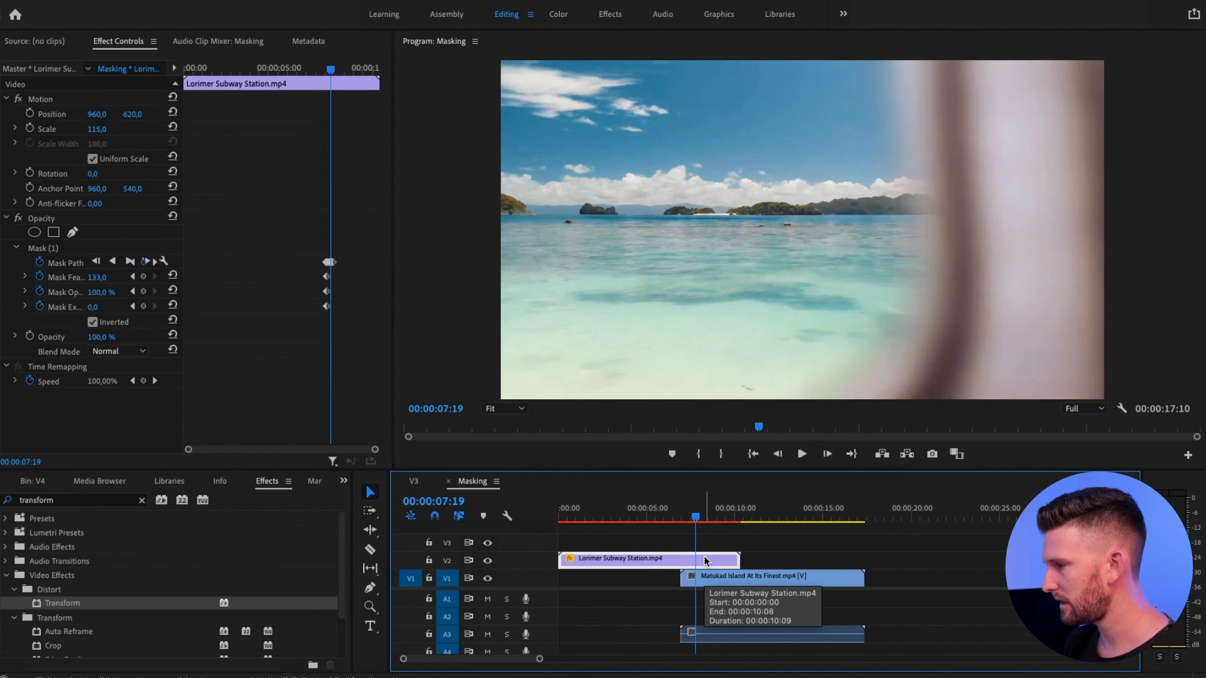
{"action": "key", "text": "Left"}
{"action": "key", "text": "Left"}
{"action": "key", "text": "Left"}
{"action": "key", "text": "Left"}
{"action": "key", "text": "Left"}
{"action": "key", "text": "Left"}
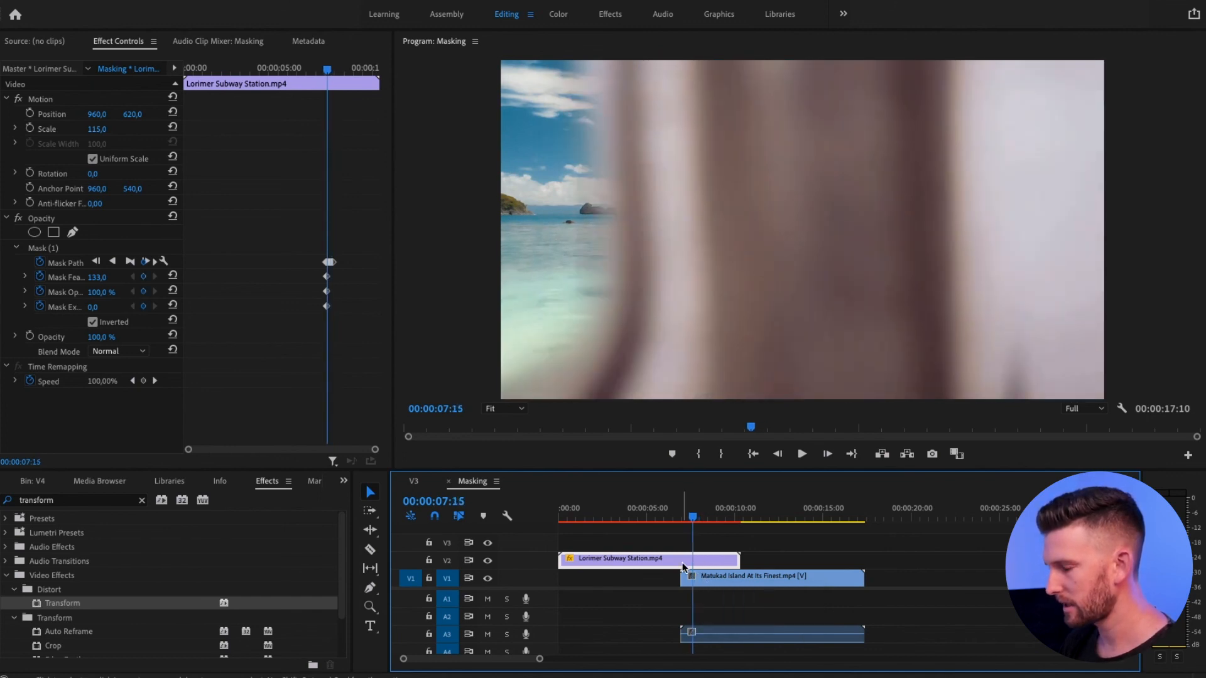
Step: At 00:00:07:18, move Mask (1)'s lower-right point slightly down and to the left to follow the window's rounded corner
{"action": "key", "text": "Right"}
{"action": "key", "text": "Right"}
{"action": "key", "text": "Right"}
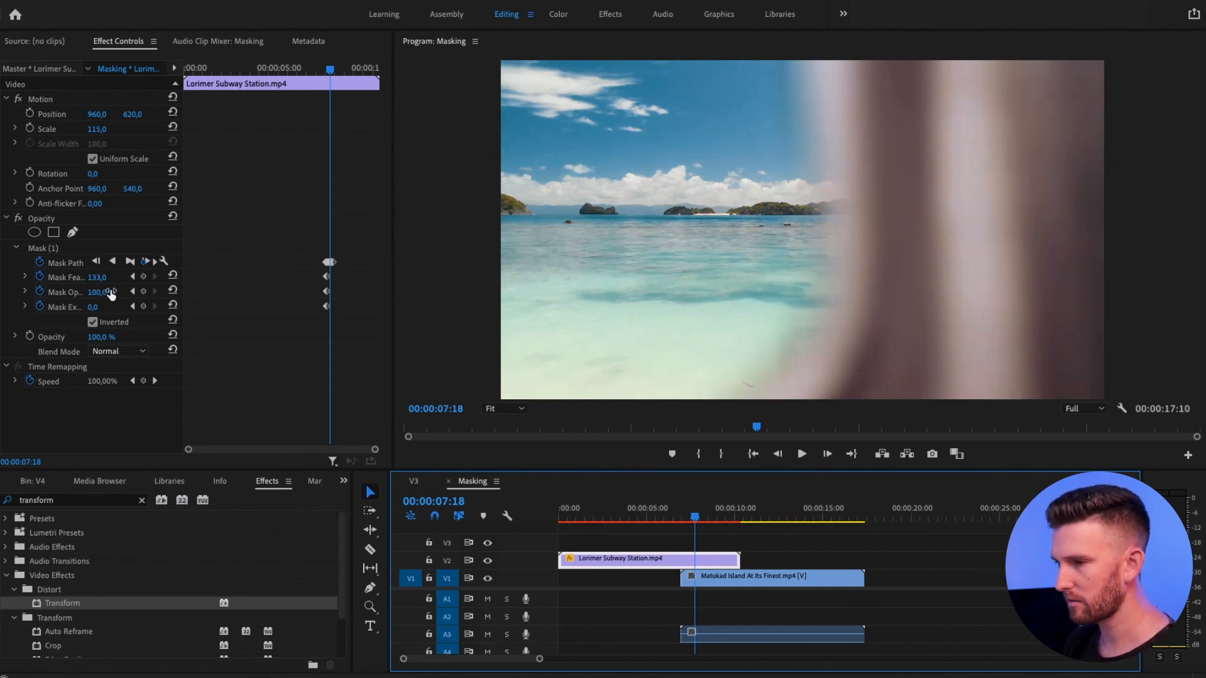
{"action": "left_click", "coordinate": [43, 250]}
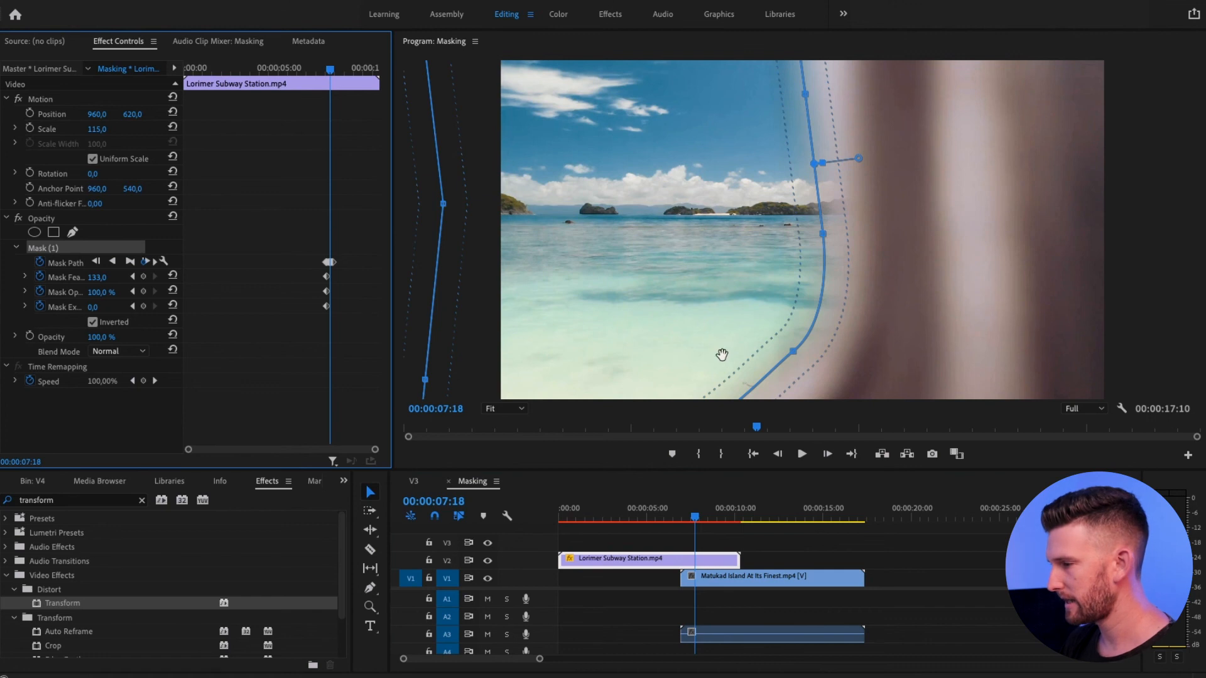
{"action": "left_click_drag", "start_coordinate": [792, 354], "coordinate": [781, 365]}
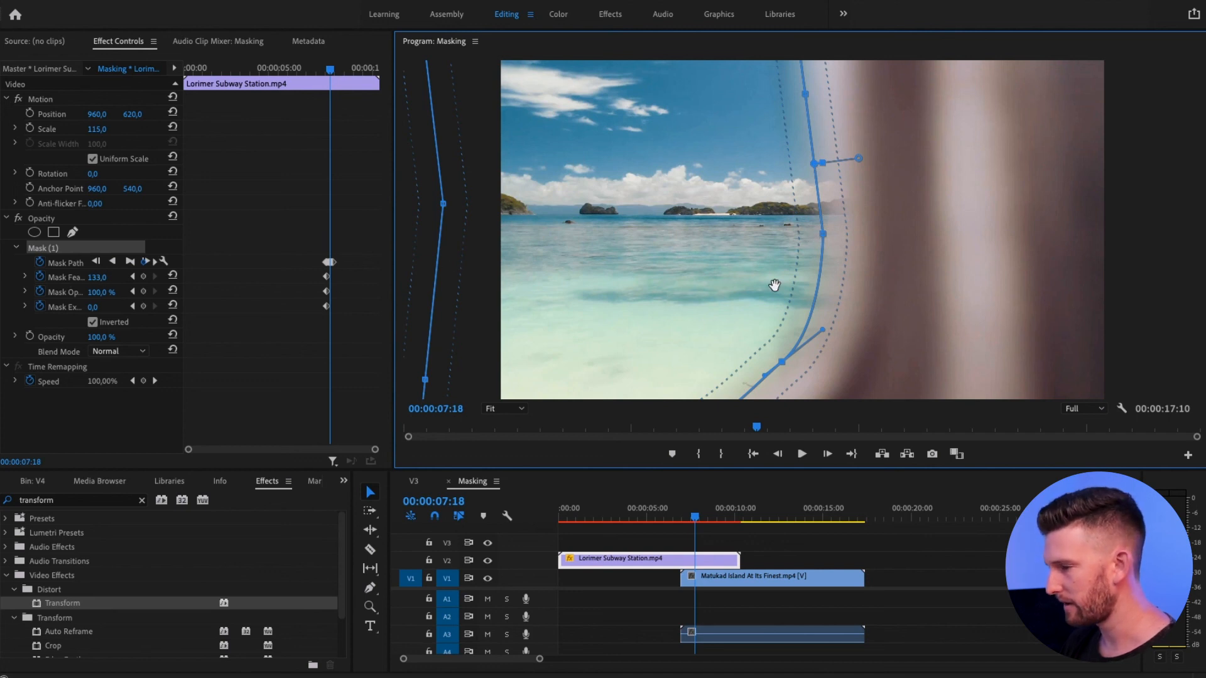
Step: Play the transition from before the window reveal to 00:00:08:12 to review the adjusted mask
{"action": "left_click", "coordinate": [721, 511]}
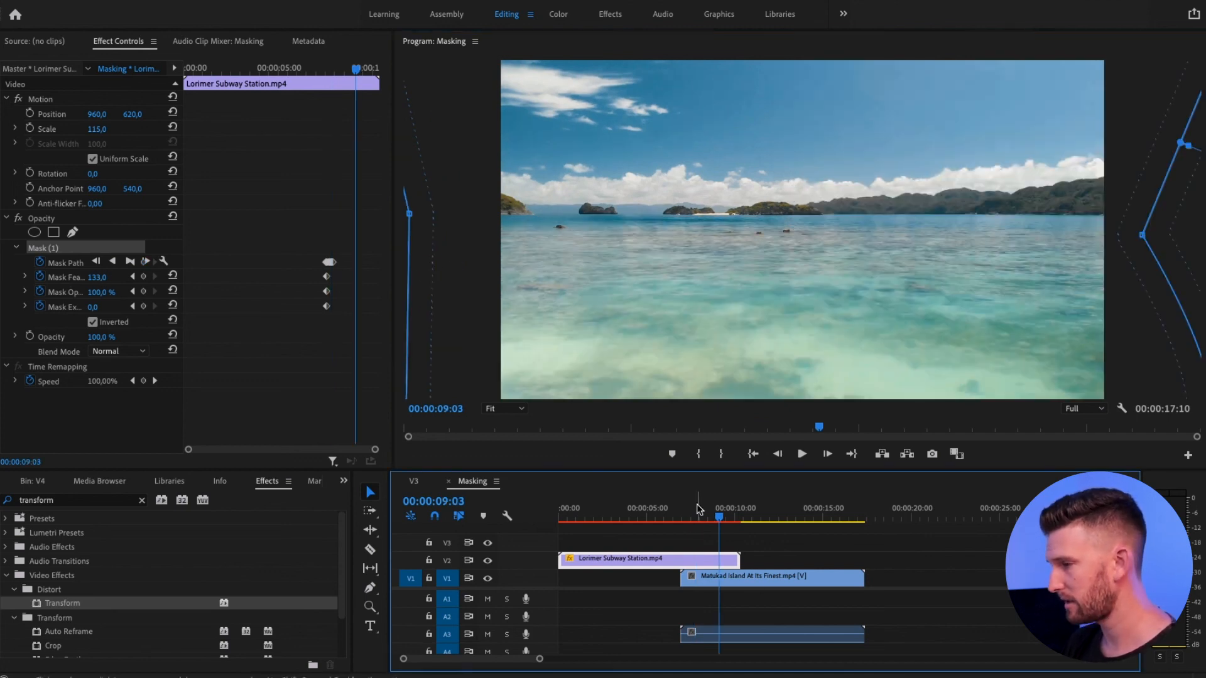
{"action": "left_click_drag", "start_coordinate": [697, 509], "coordinate": [643, 511]}
{"action": "key", "text": "space"}
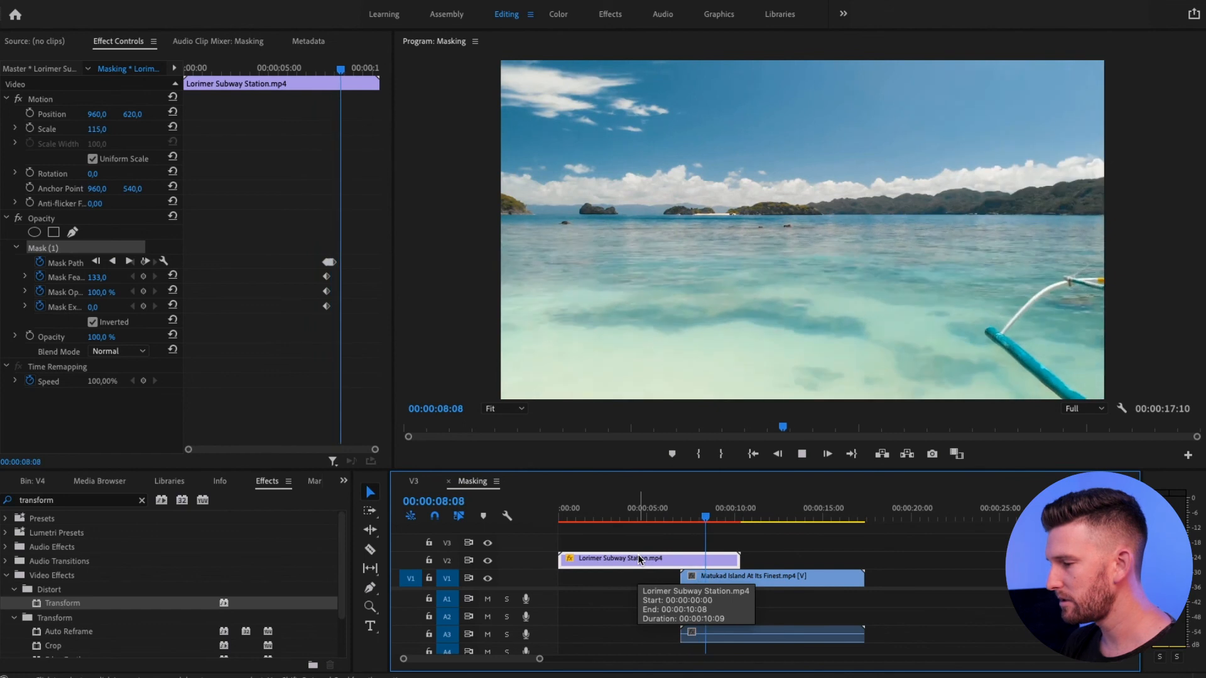
{"action": "key", "text": "space"}
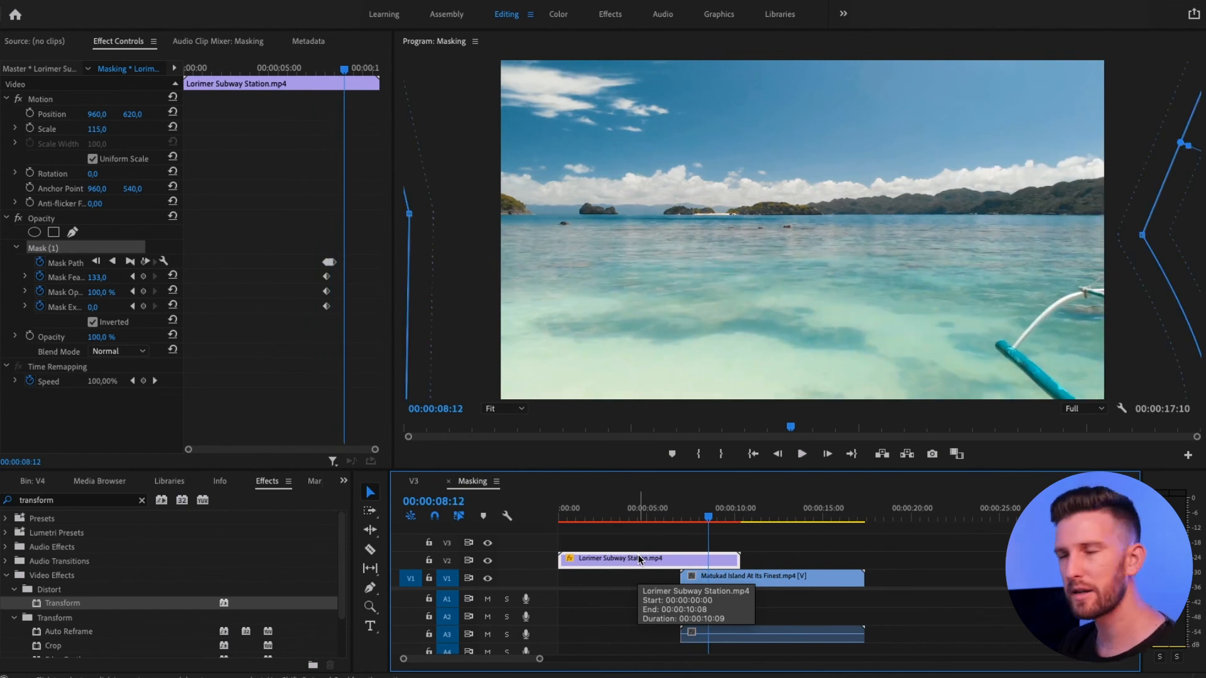